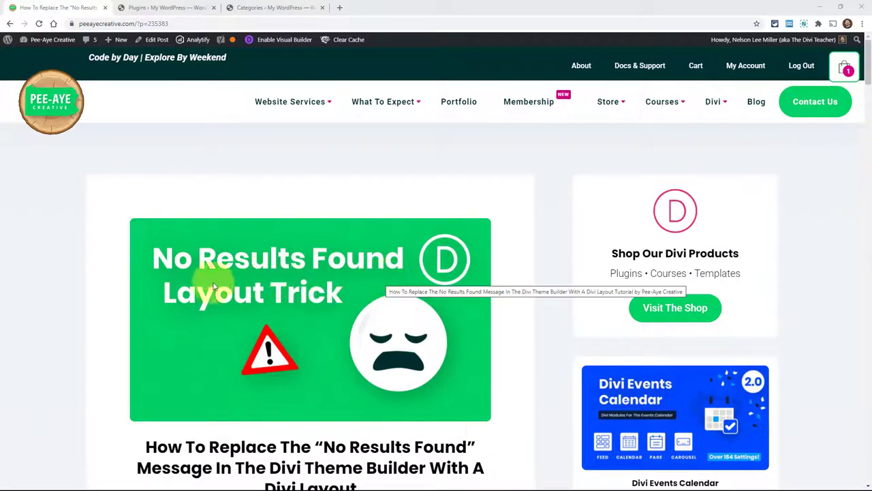
- Read through the No Results Found tutorial article, covering the problem, the Divi layout section and the child theme instructions
{"action": "scroll", "coordinate": [154, 328], "scroll_direction": "down", "scroll_amount": 2}
{"action": "scroll", "coordinate": [154, 330], "scroll_direction": "down", "scroll_amount": 1}
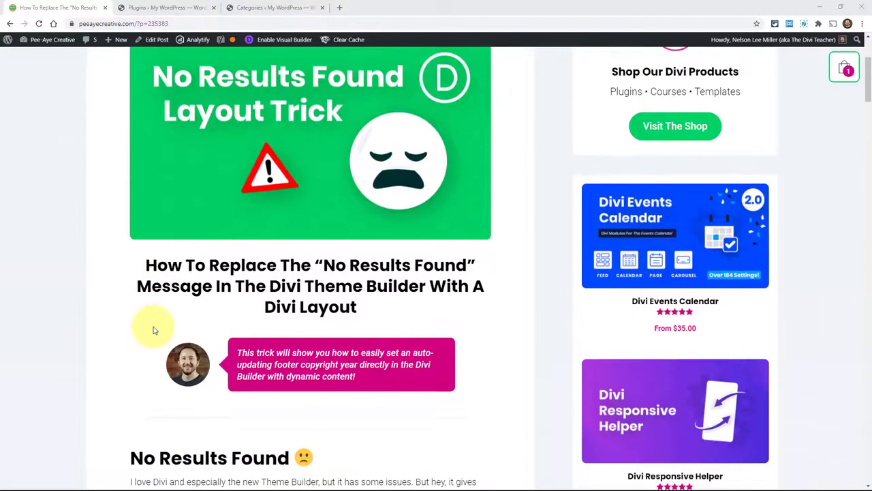
{"action": "scroll", "coordinate": [153, 330], "scroll_direction": "down", "scroll_amount": 5}
{"action": "scroll", "coordinate": [154, 329], "scroll_direction": "down", "scroll_amount": 1}
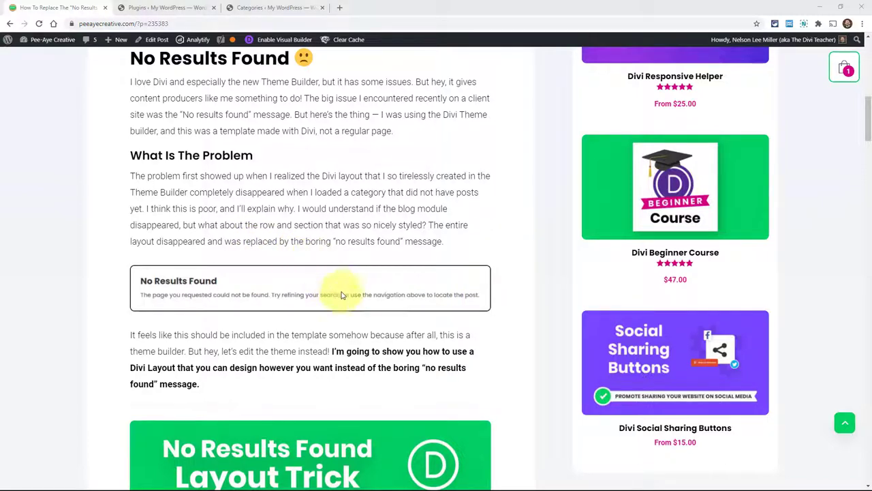
{"action": "scroll", "coordinate": [444, 331], "scroll_direction": "down", "scroll_amount": 3}
{"action": "scroll", "coordinate": [466, 355], "scroll_direction": "down", "scroll_amount": 6}
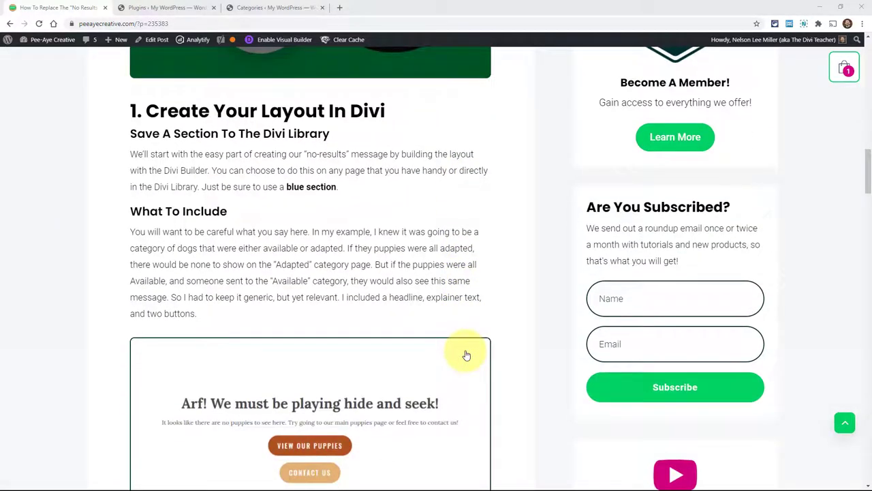
{"action": "scroll", "coordinate": [466, 356], "scroll_direction": "down", "scroll_amount": 7}
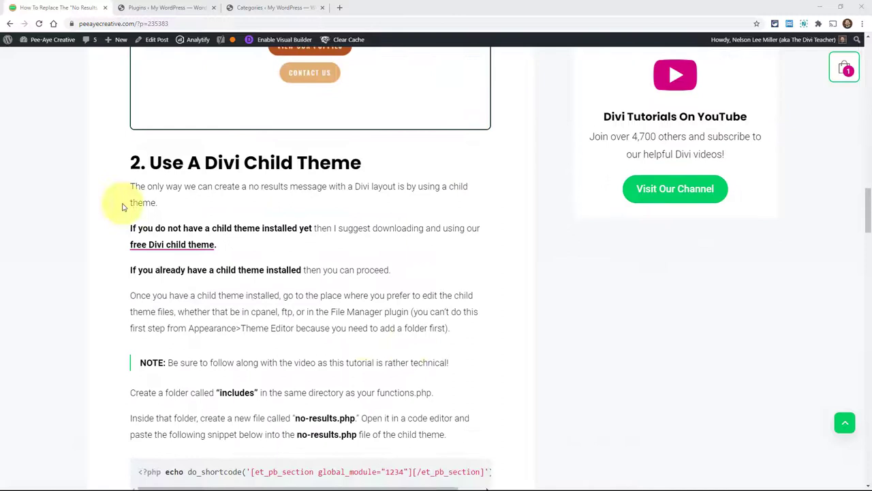
{"action": "scroll", "coordinate": [312, 209], "scroll_direction": "down", "scroll_amount": 1}
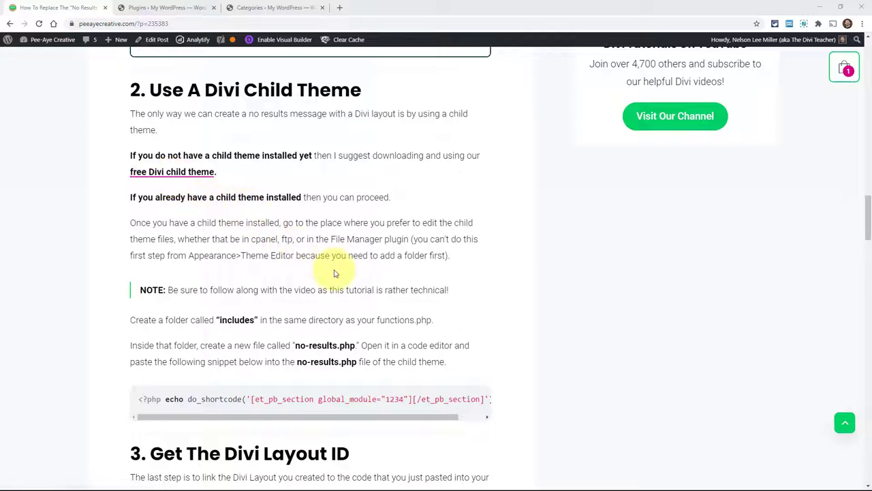
{"action": "scroll", "coordinate": [334, 273], "scroll_direction": "up", "scroll_amount": 5}
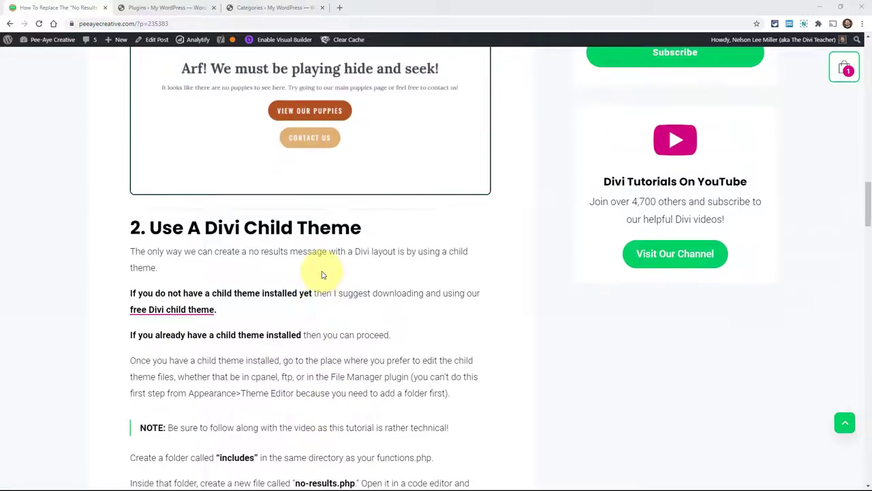
{"action": "scroll", "coordinate": [323, 274], "scroll_direction": "up", "scroll_amount": 2}
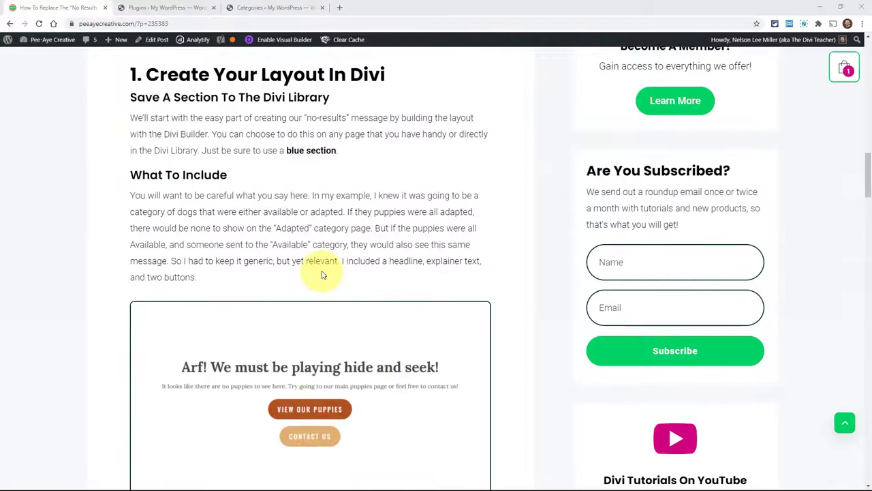
- On the Keystone Classic Doodles site, filter the Goldendoodle puppies by Adopted and open the Adopted category archive
{"action": "left_click", "coordinate": [339, 7]}
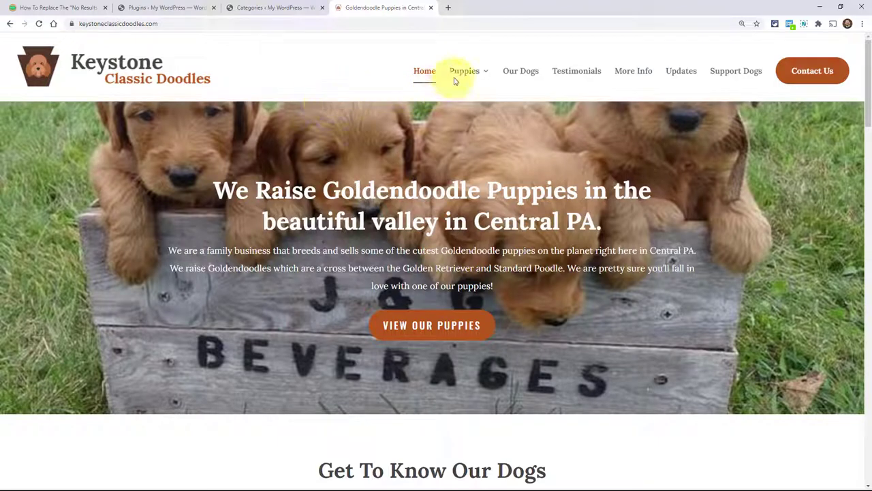
{"action": "mouse_move", "coordinate": [460, 72]}
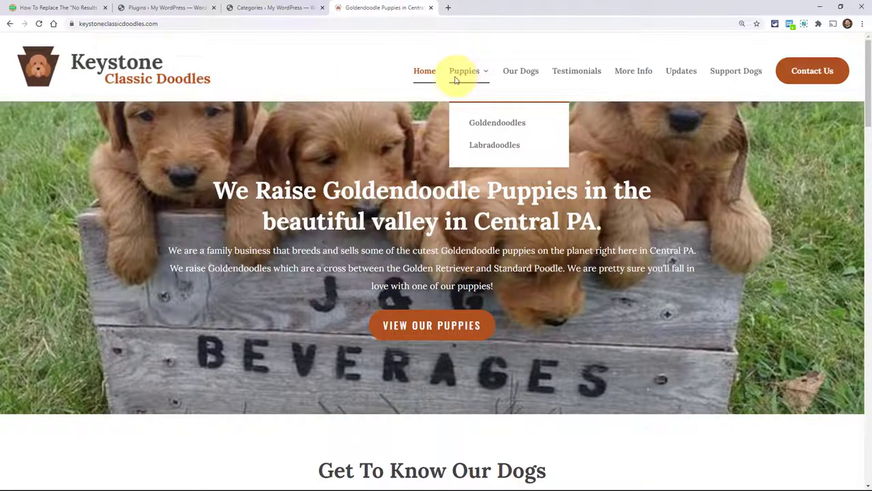
{"action": "left_click", "coordinate": [494, 127]}
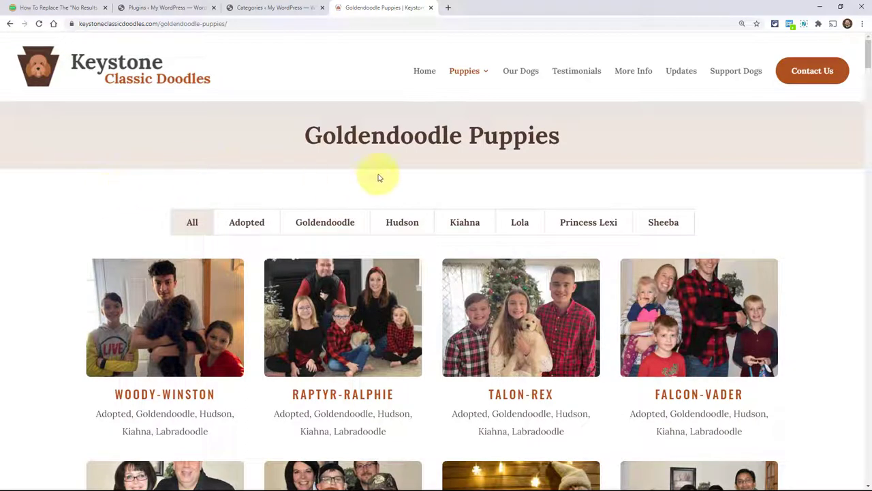
{"action": "left_click", "coordinate": [254, 232]}
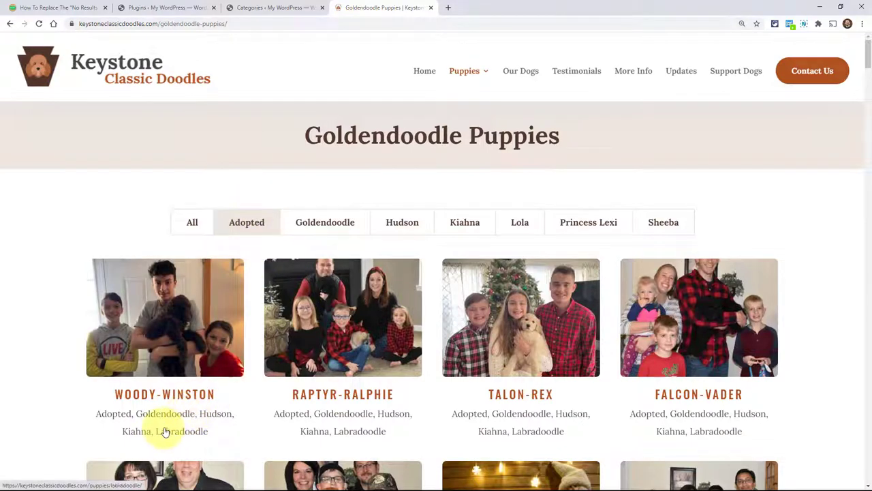
{"action": "left_click", "coordinate": [114, 417]}
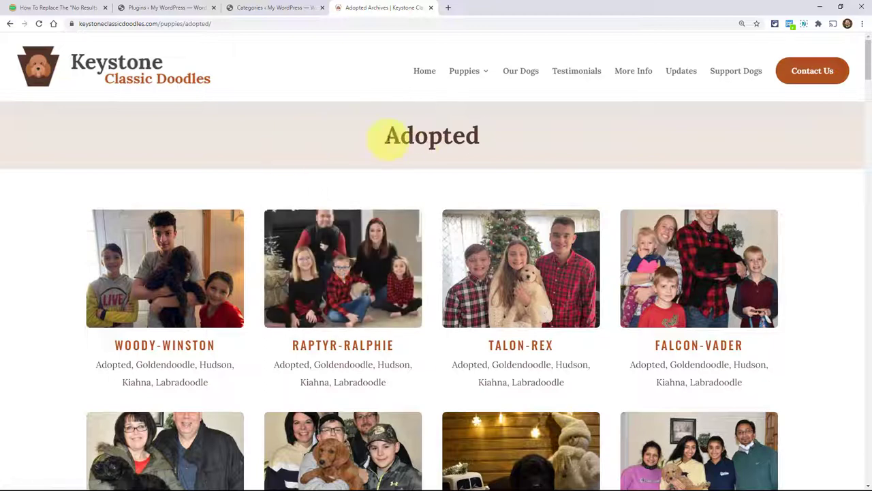
- Change the last part of the archive page's address from adopted to available and load that category page
{"action": "left_click_drag", "start_coordinate": [387, 138], "coordinate": [487, 136]}
{"action": "left_click", "coordinate": [438, 140]}
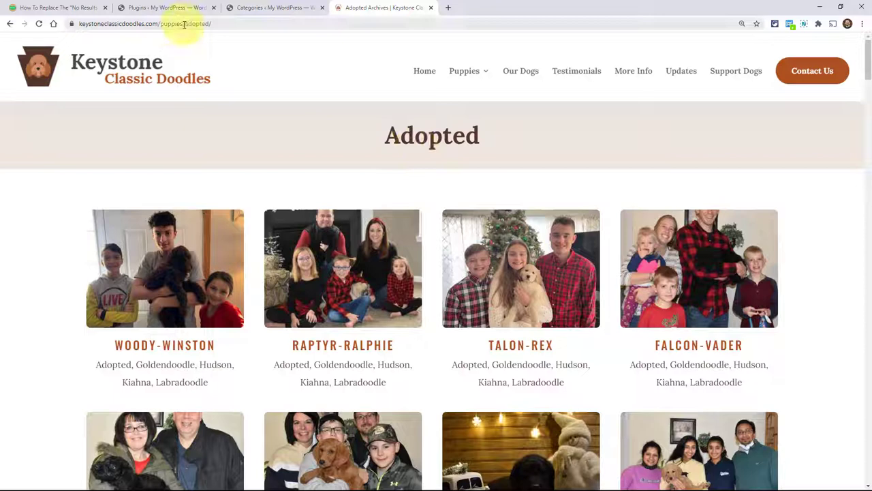
{"action": "left_click_drag", "start_coordinate": [186, 25], "coordinate": [207, 24]}
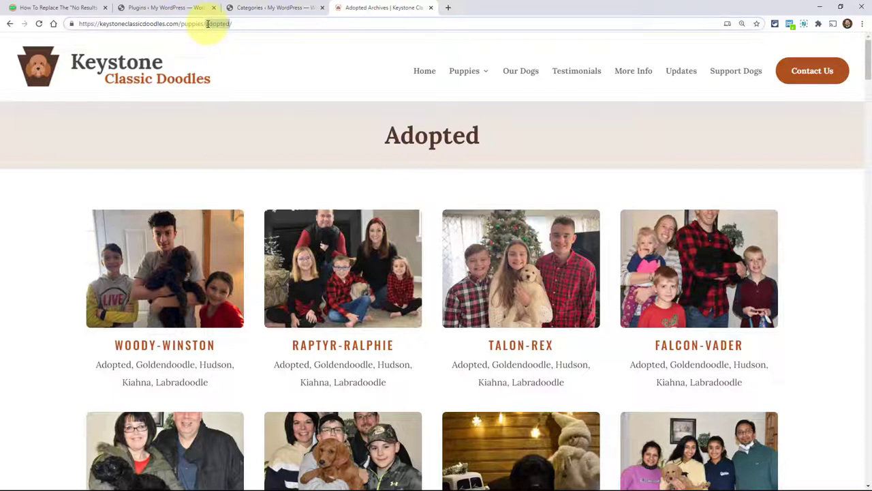
{"action": "type", "text": "a"}
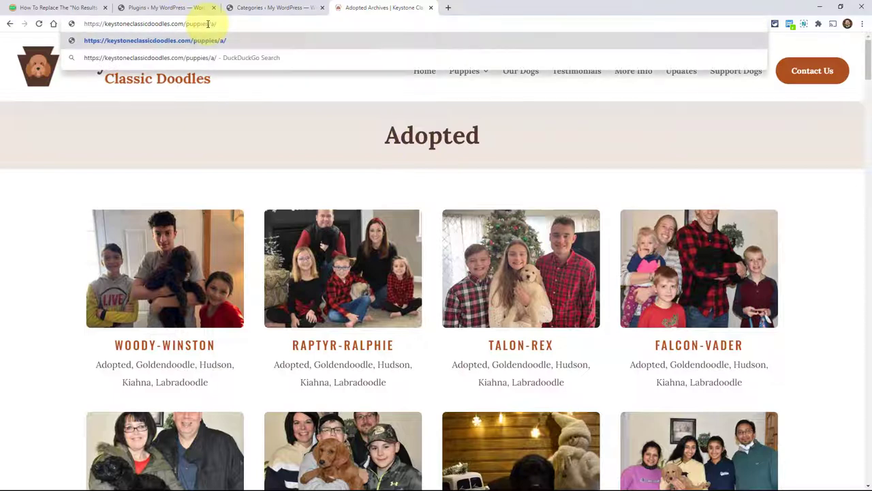
{"action": "type", "text": "vailable"}
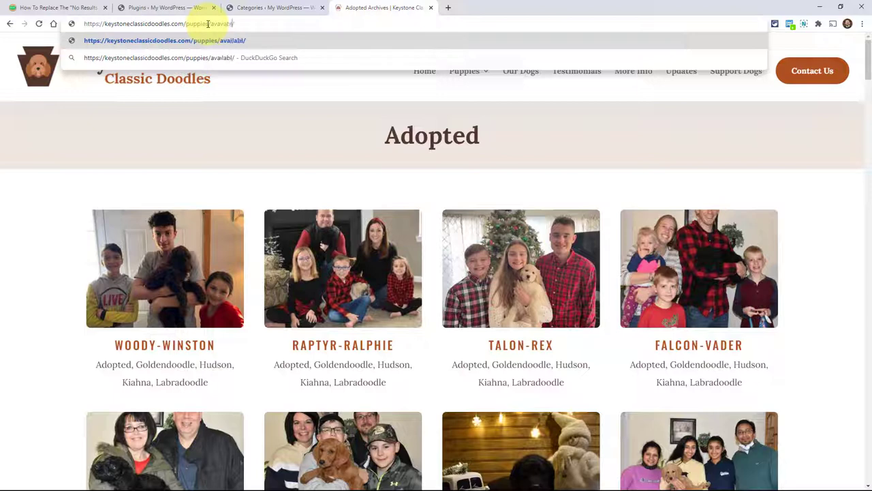
{"action": "key", "text": "Return"}
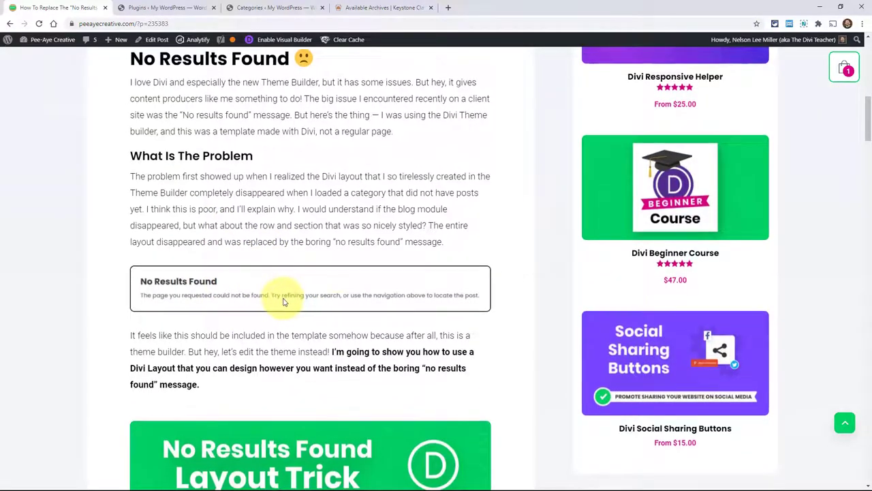
- Compare the tutorial's default No Results Found message with the custom layout on the Available puppies page
{"action": "scroll", "coordinate": [284, 296], "scroll_direction": "down", "scroll_amount": 3}
{"action": "left_click", "coordinate": [354, 8]}
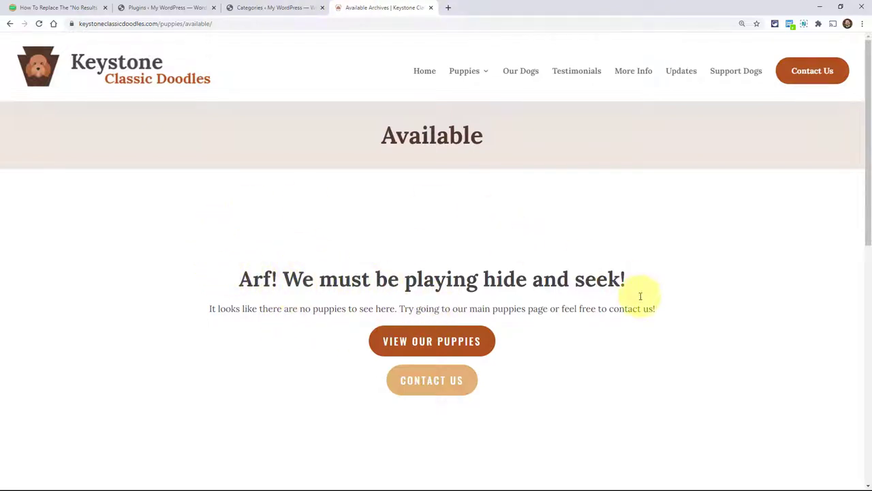
{"action": "scroll", "coordinate": [641, 302], "scroll_direction": "down", "scroll_amount": 2}
{"action": "scroll", "coordinate": [640, 302], "scroll_direction": "up", "scroll_amount": 2}
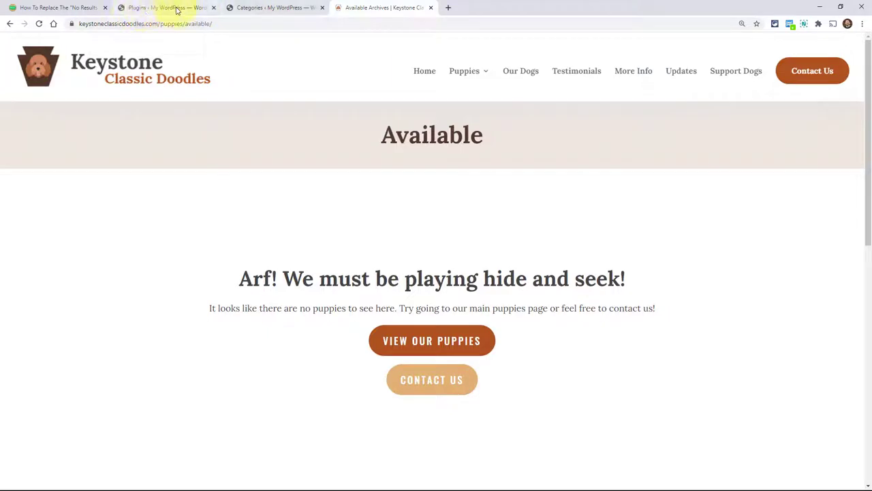
- Add a post category named Example in the WordPress test site and open its archive page in a new tab
{"action": "left_click", "coordinate": [261, 9]}
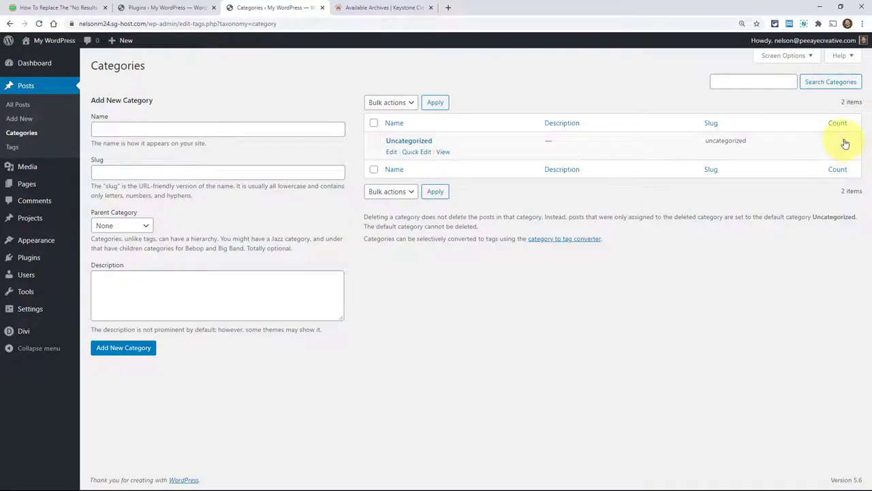
{"action": "left_click", "coordinate": [140, 128]}
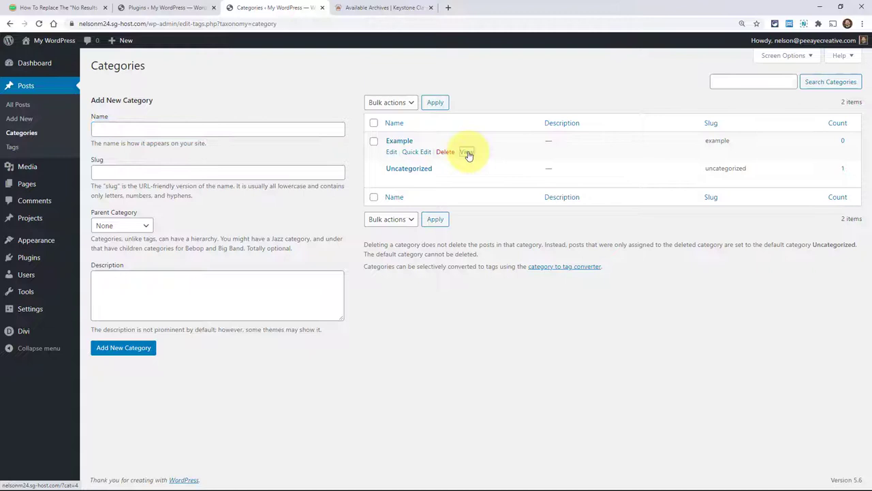
{"action": "right_click", "coordinate": [469, 154]}
{"action": "left_click", "coordinate": [481, 159]}
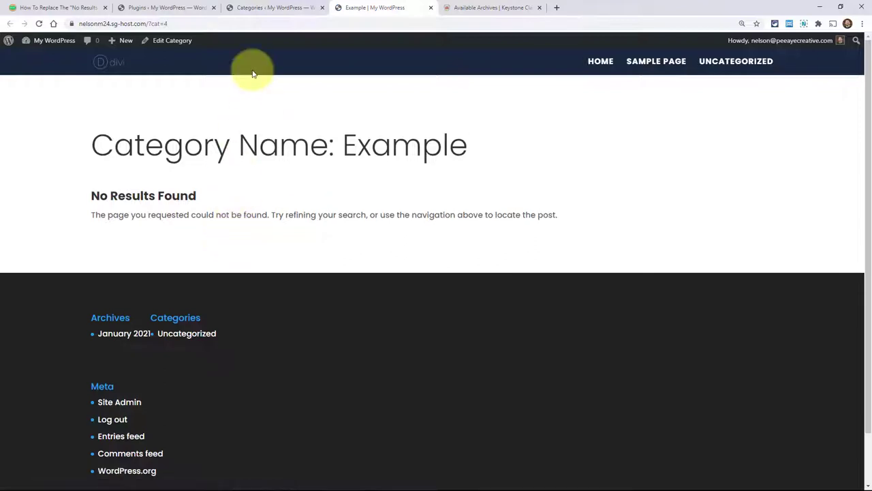
- Inspect the blog module's Posts For Current Page option in the All Category Pages body layout, and exit the Theme Builder layout discarding changes
{"action": "left_click", "coordinate": [270, 9]}
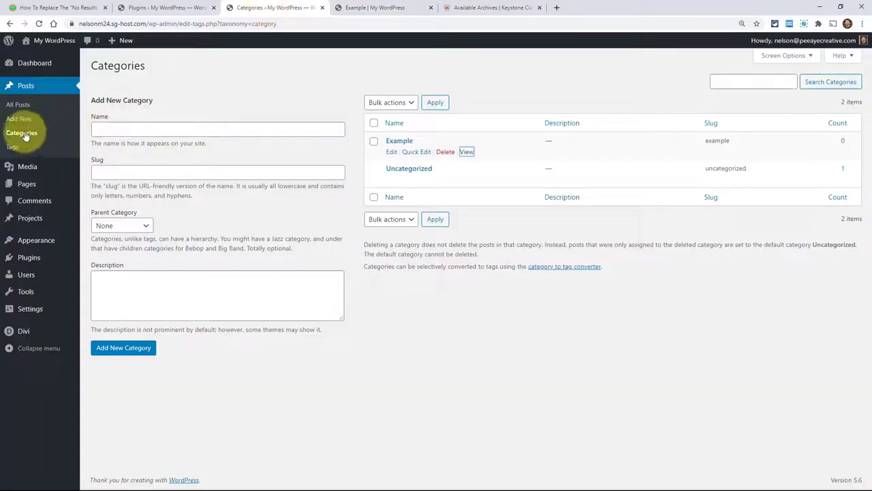
{"action": "mouse_move", "coordinate": [59, 335]}
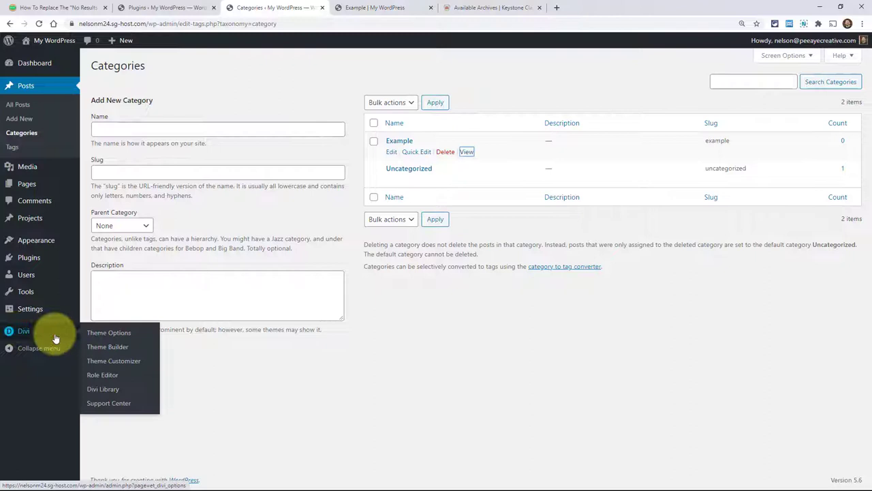
{"action": "left_click", "coordinate": [107, 347]}
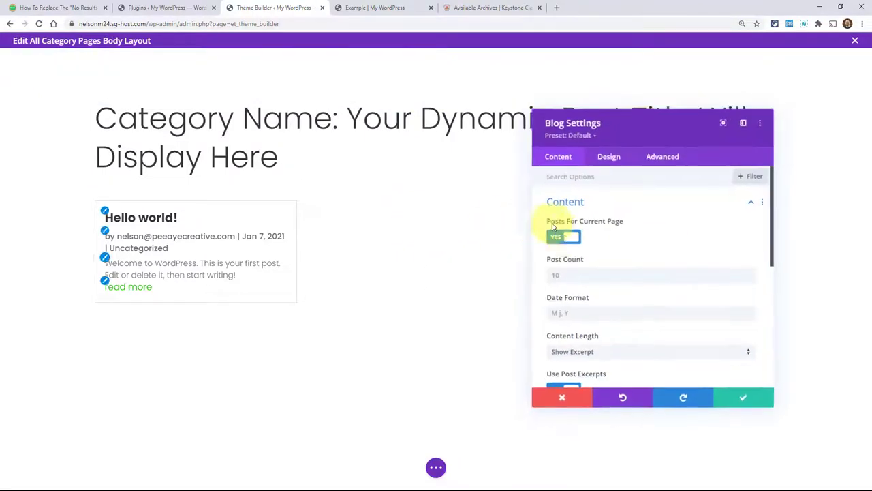
{"action": "left_click", "coordinate": [562, 237]}
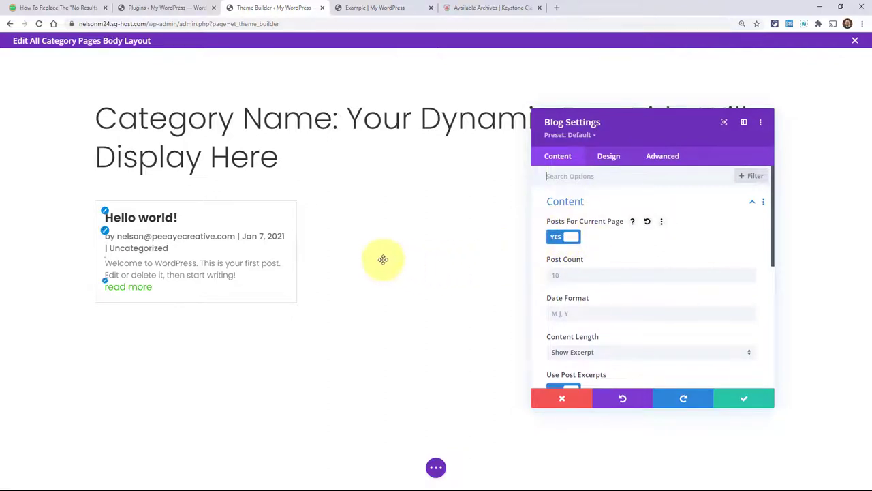
{"action": "left_click", "coordinate": [732, 399]}
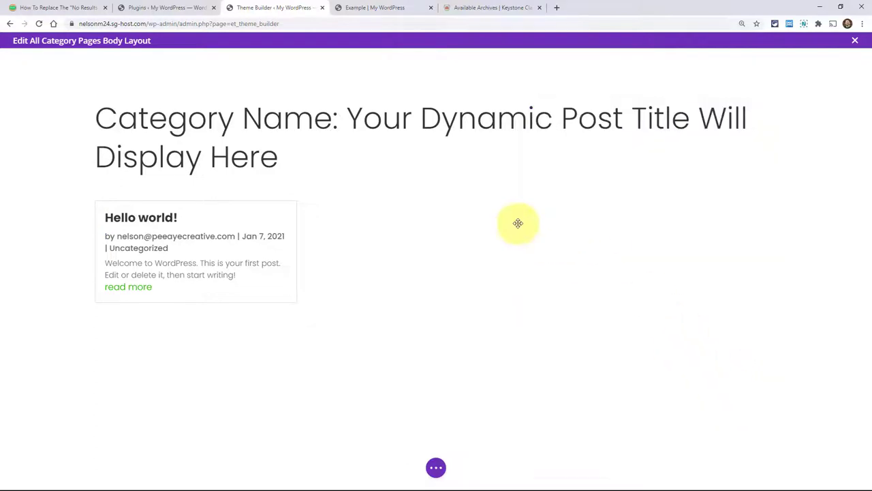
{"action": "left_click", "coordinate": [855, 41]}
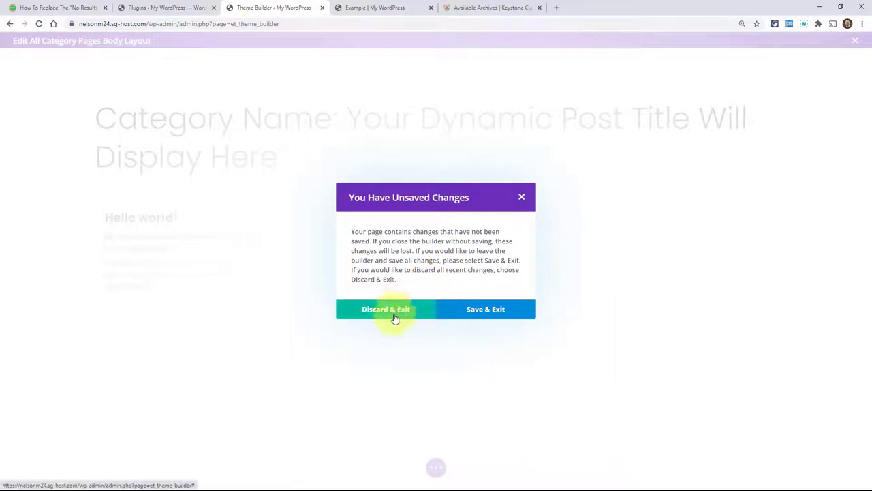
{"action": "left_click", "coordinate": [370, 310]}
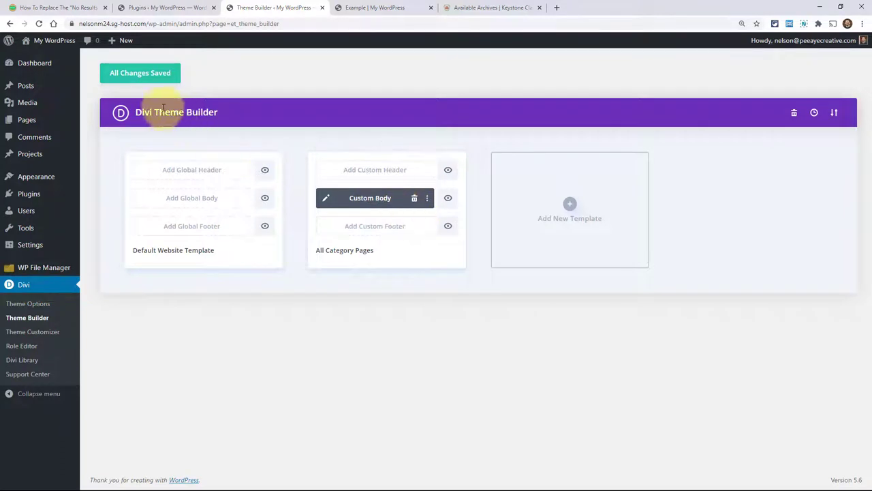
- Revisit the Example archive, open the WordPress dashboard in a new tab and view the Uncategorized category's archive page
{"action": "left_click", "coordinate": [366, 9]}
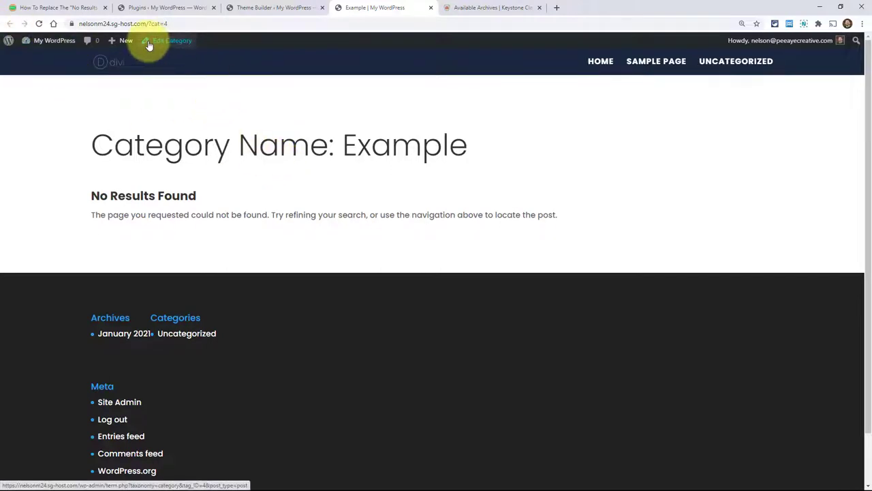
{"action": "mouse_move", "coordinate": [34, 40]}
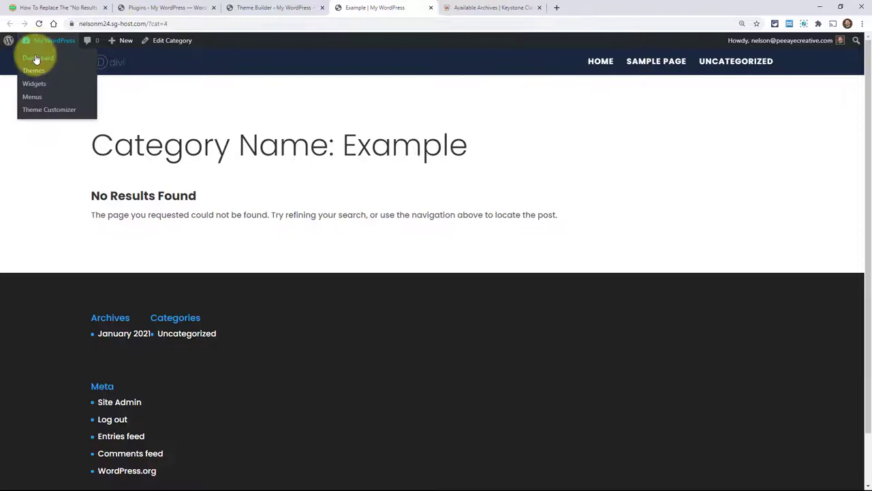
{"action": "right_click", "coordinate": [36, 59]}
{"action": "left_click", "coordinate": [62, 64]}
{"action": "left_click", "coordinate": [491, 8]}
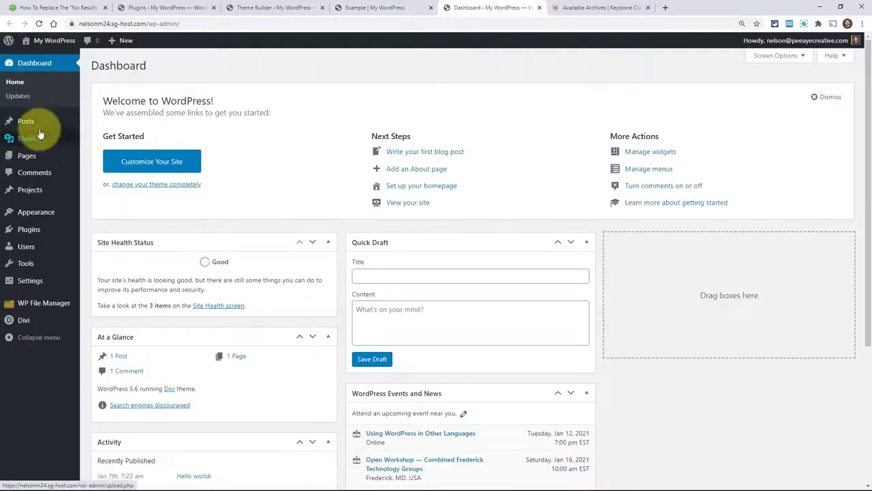
{"action": "mouse_move", "coordinate": [32, 127]}
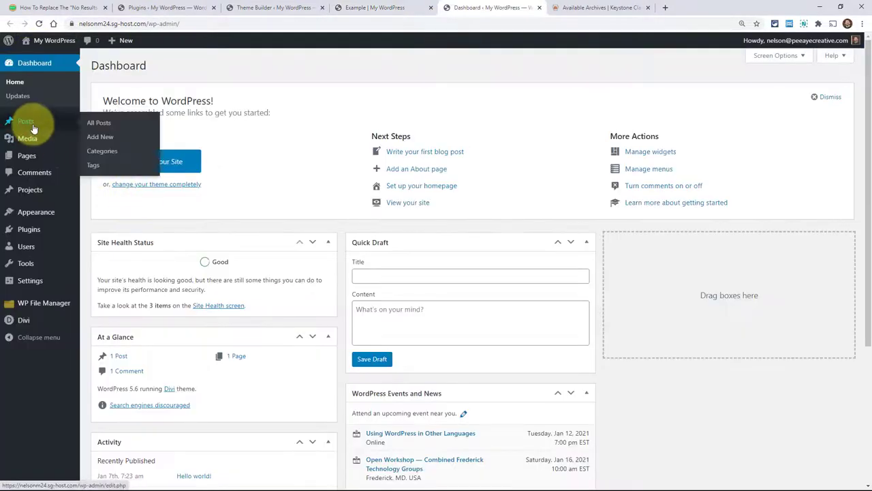
{"action": "left_click", "coordinate": [101, 151]}
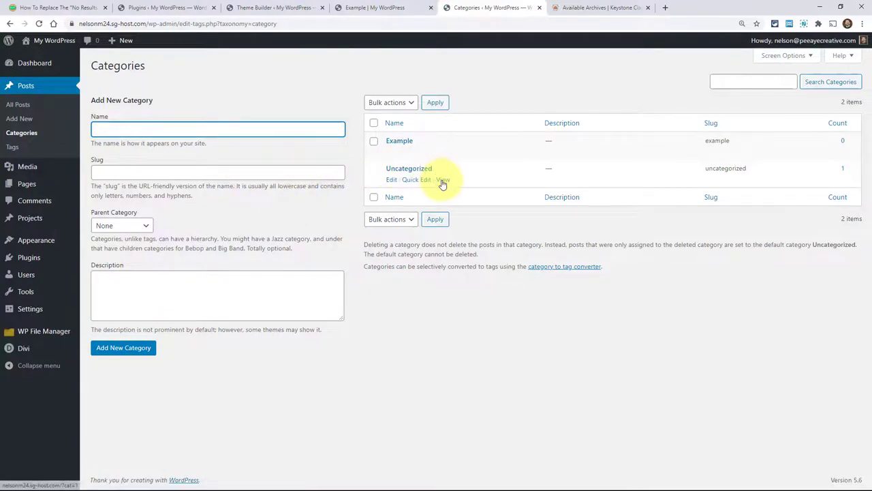
{"action": "left_click", "coordinate": [443, 180]}
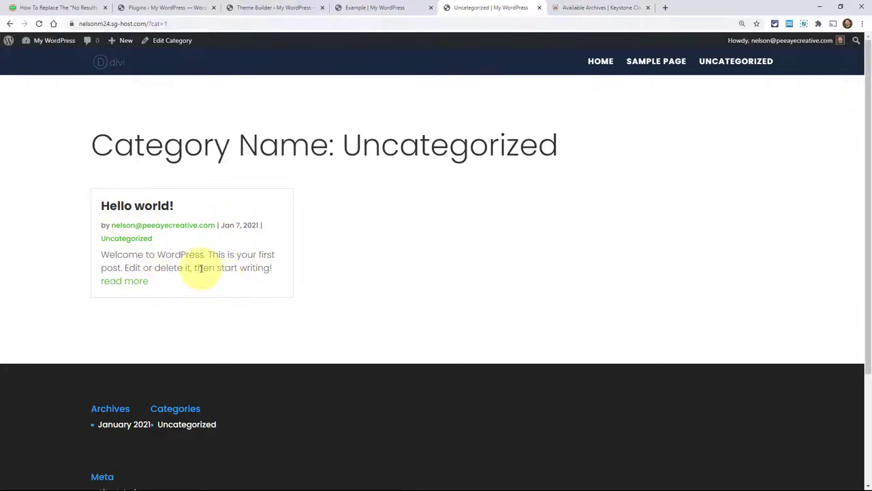
- Revisit the Example archive and read the tutorial's section on using a Divi child theme
{"action": "left_click", "coordinate": [374, 10]}
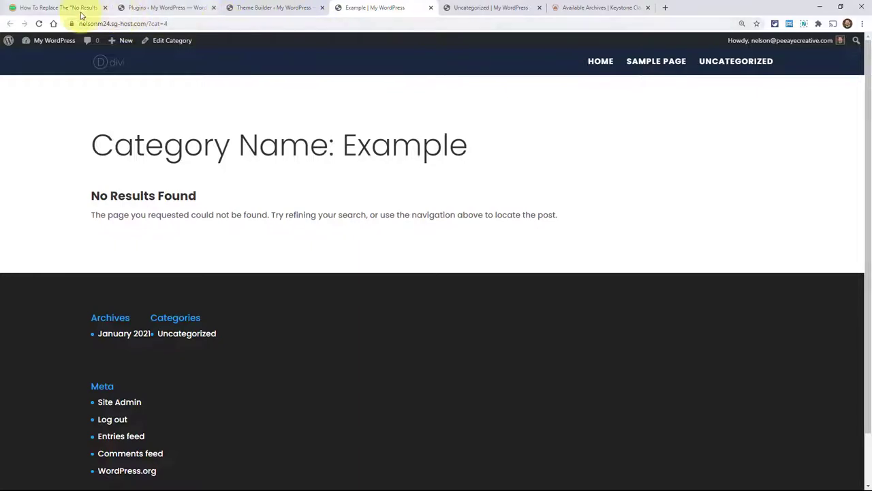
{"action": "left_click", "coordinate": [52, 10]}
{"action": "scroll", "coordinate": [224, 200], "scroll_direction": "down", "scroll_amount": 5}
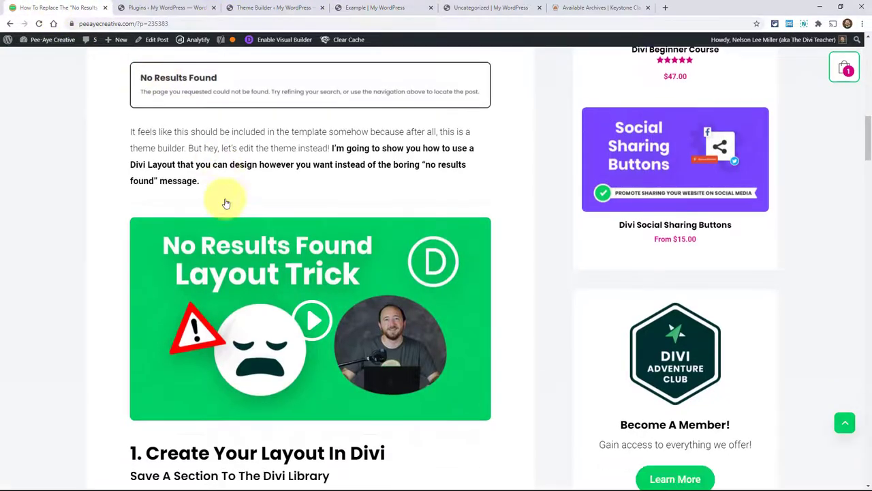
{"action": "scroll", "coordinate": [226, 203], "scroll_direction": "down", "scroll_amount": 7}
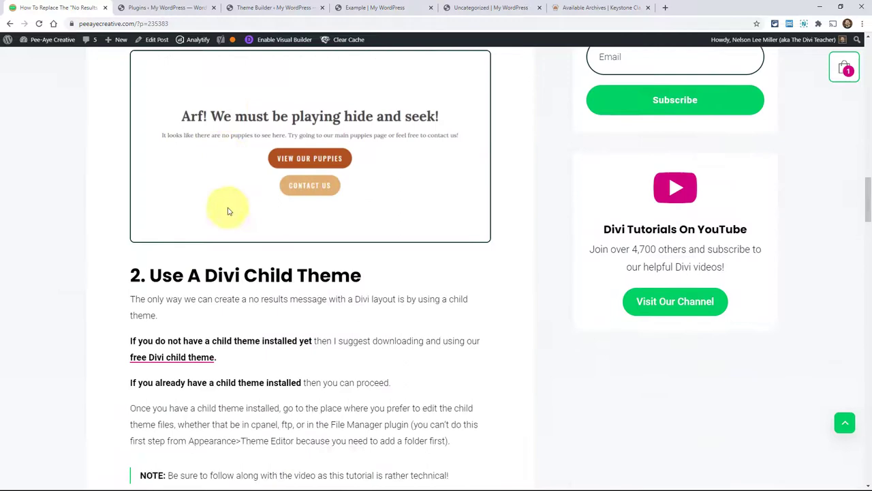
{"action": "scroll", "coordinate": [177, 334], "scroll_direction": "down", "scroll_amount": 3}
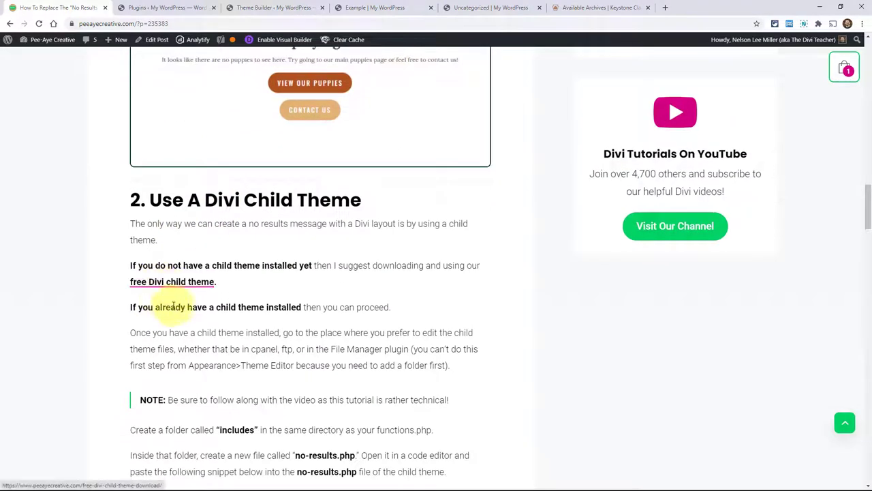
- Install the theme file Free DIVI Child Theme by Pee-Aye Creative.zip on the WordPress test site and activate it
{"action": "key", "text": "ctrl+Tab"}
{"action": "mouse_move", "coordinate": [32, 217]}
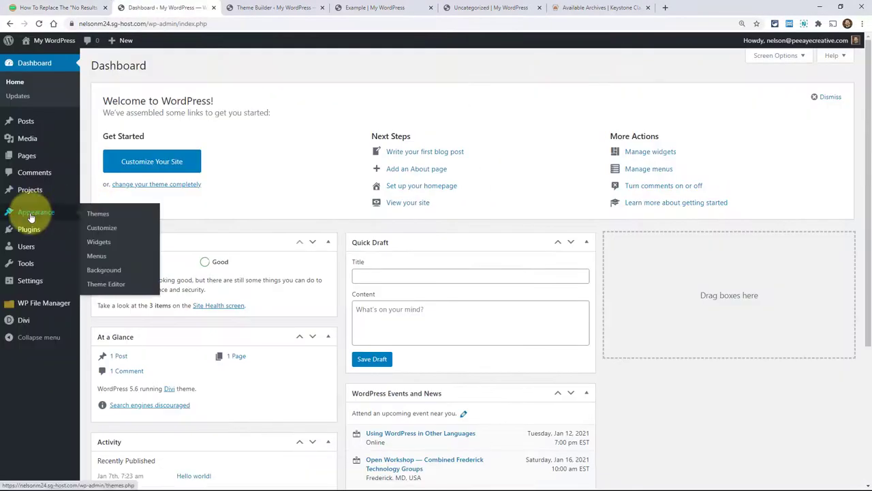
{"action": "left_click", "coordinate": [94, 218]}
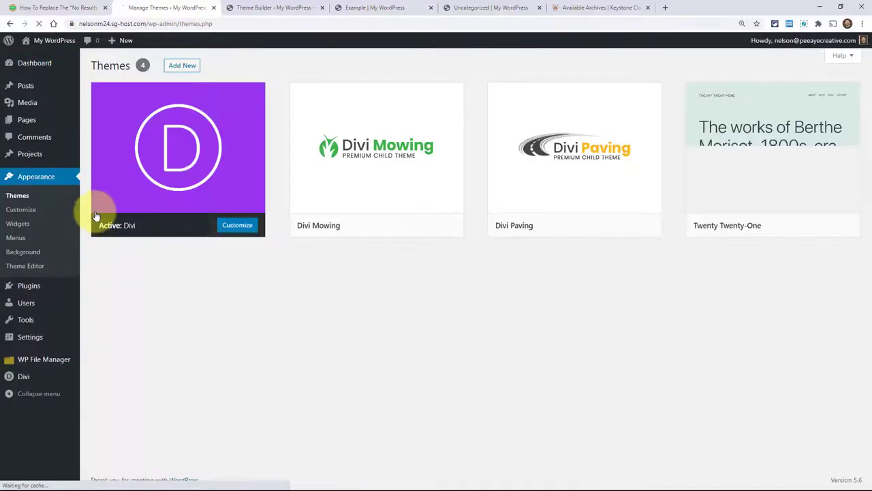
{"action": "left_click", "coordinate": [183, 66]}
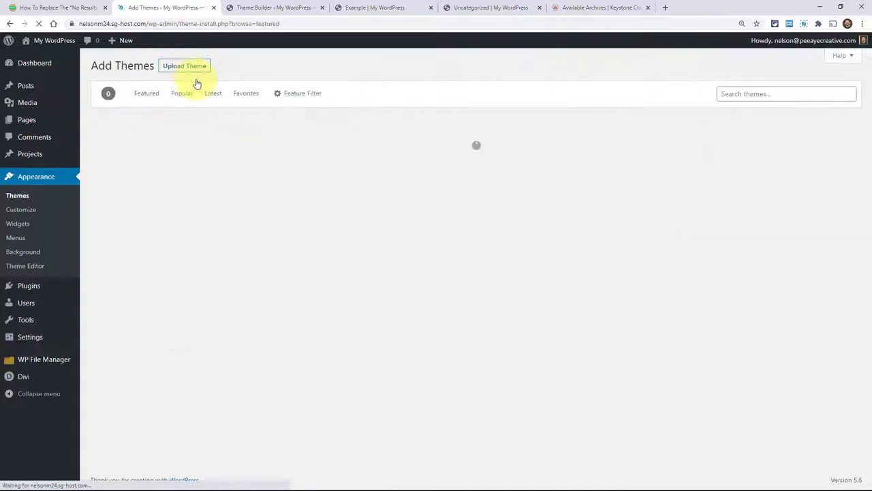
{"action": "left_click", "coordinate": [182, 68]}
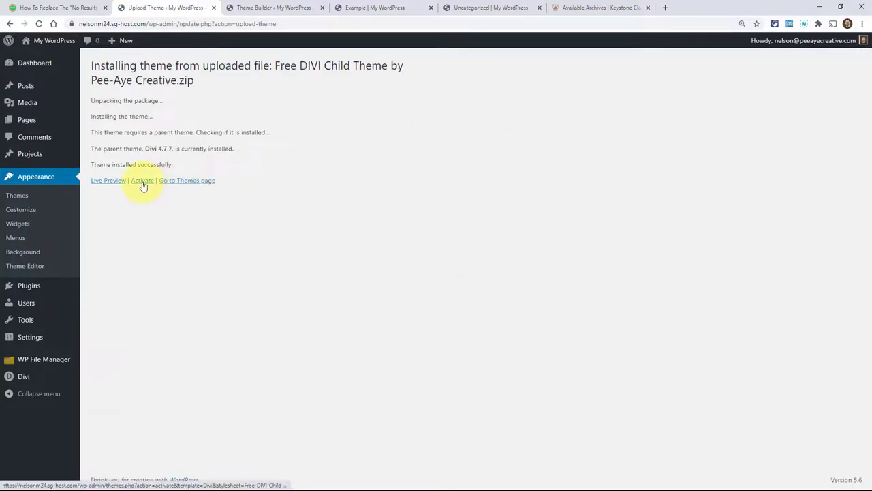
{"action": "left_click", "coordinate": [143, 184]}
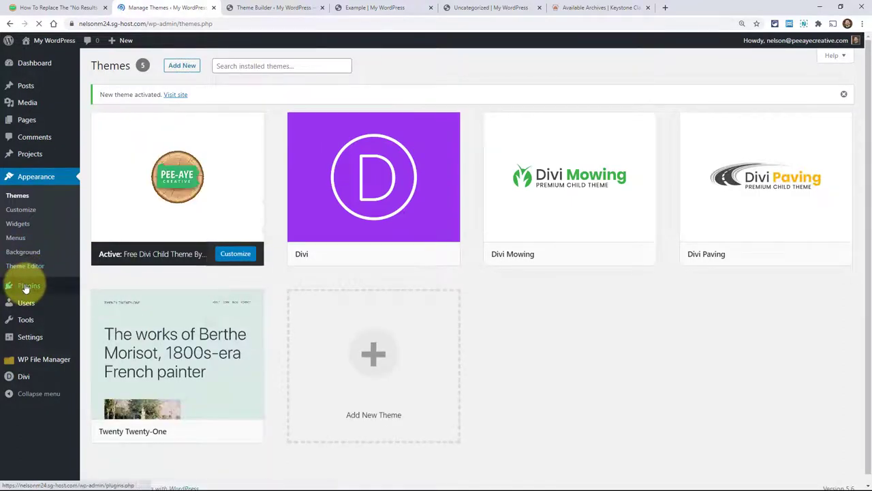
- Examine the child theme's style.css and functions.php in the Theme Editor
{"action": "mouse_move", "coordinate": [40, 365]}
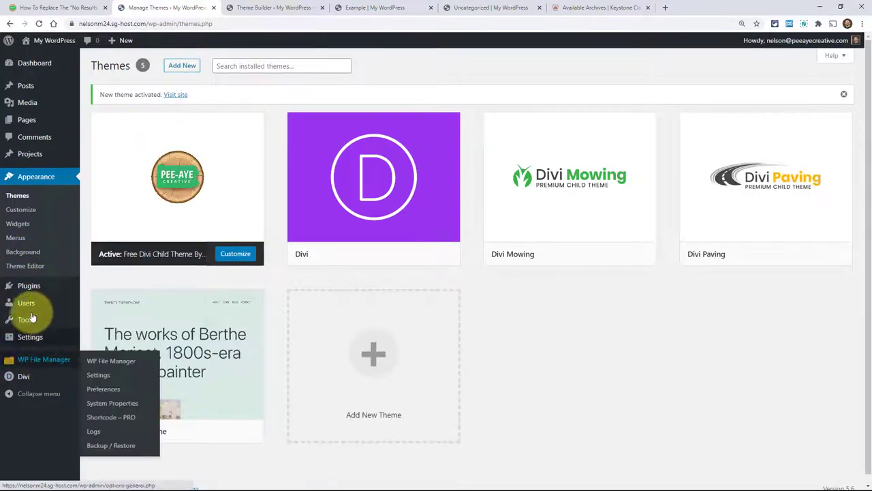
{"action": "left_click", "coordinate": [22, 272]}
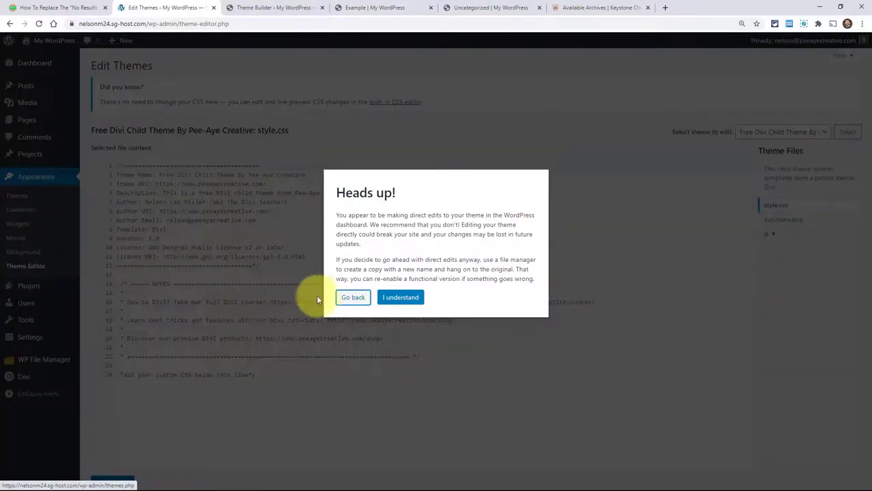
{"action": "left_click", "coordinate": [400, 300]}
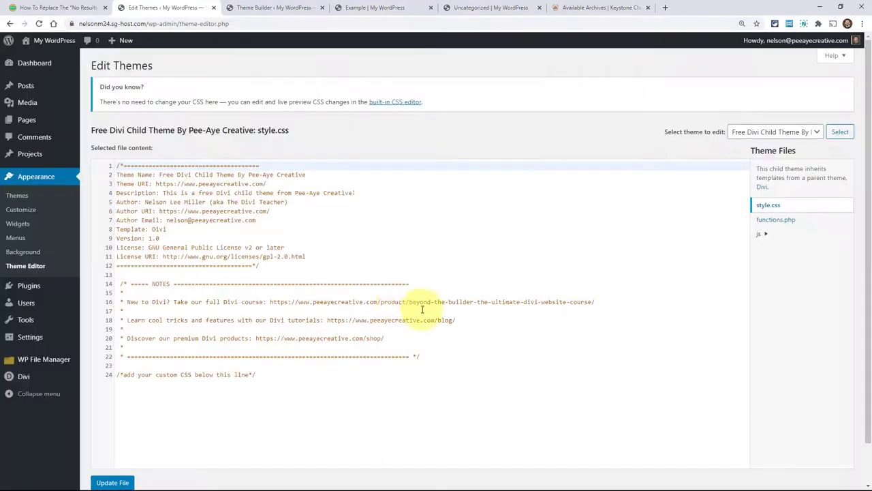
{"action": "left_click", "coordinate": [770, 221]}
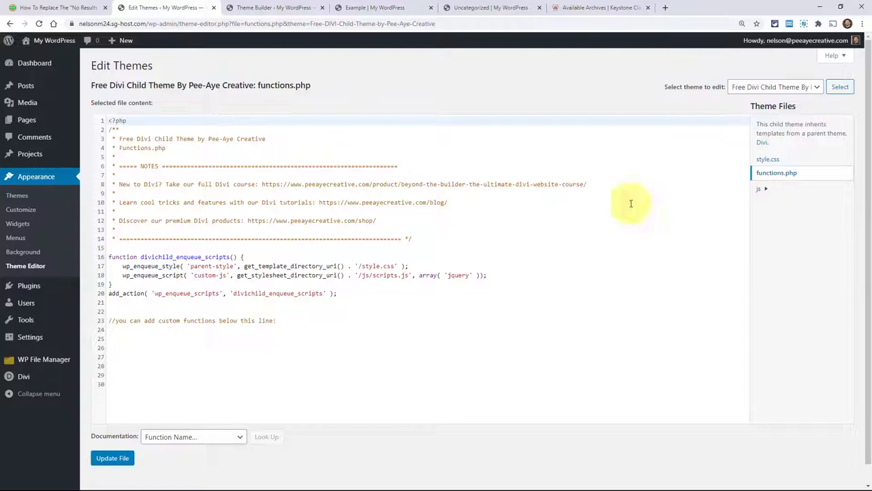
- Check the installed plugins and open wp-content/themes/Free-DIVI-Child-Theme-by-Pee-Aye-Creative in WP File Manager
{"action": "mouse_move", "coordinate": [17, 289]}
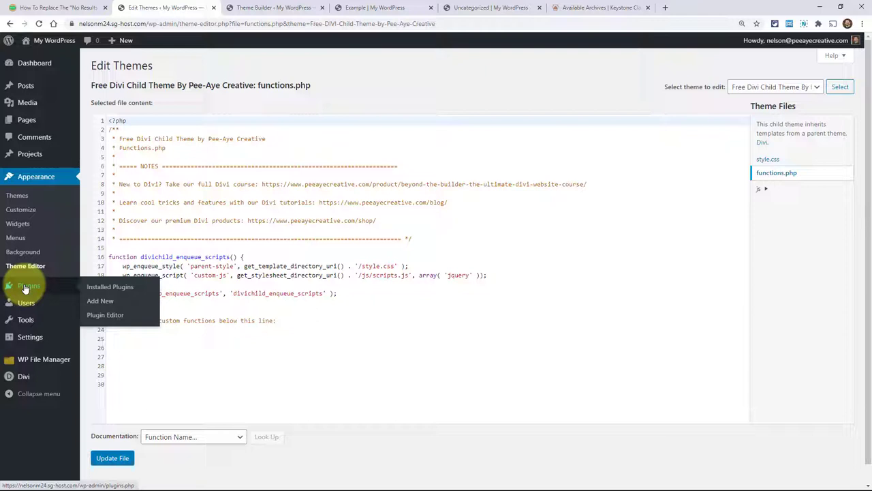
{"action": "left_click", "coordinate": [24, 289]}
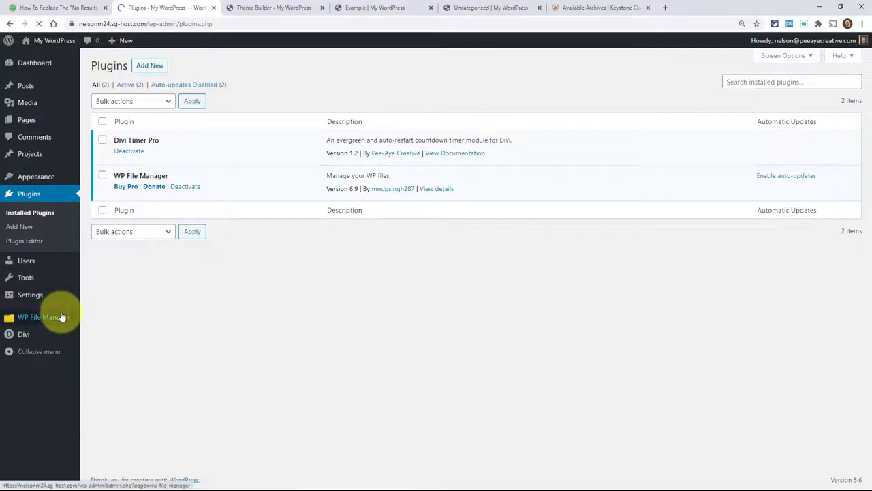
{"action": "mouse_move", "coordinate": [62, 317]}
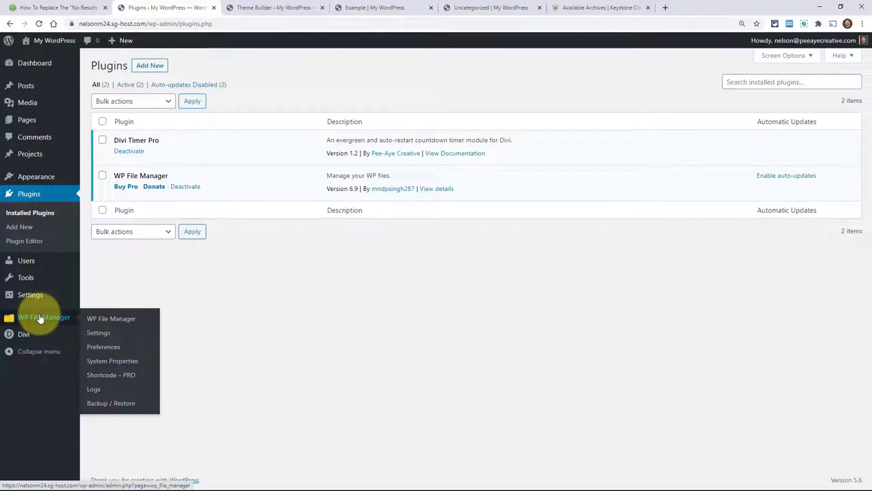
{"action": "left_click", "coordinate": [107, 320]}
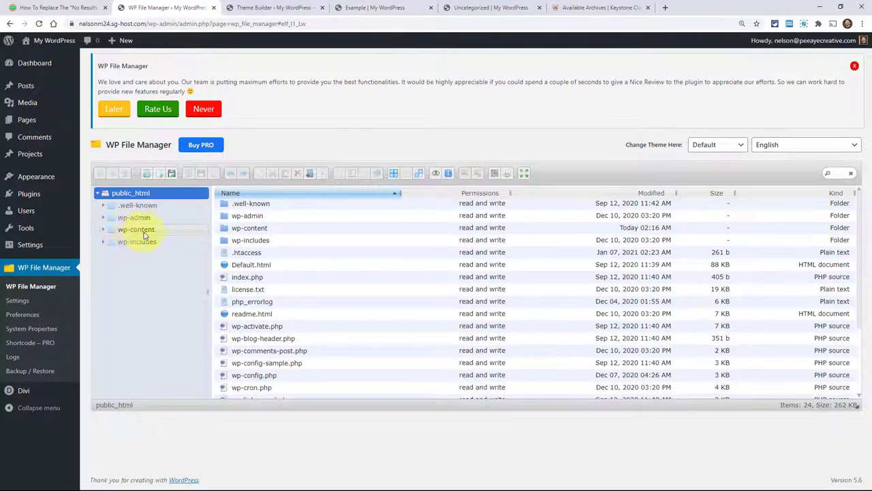
{"action": "left_click", "coordinate": [144, 232]}
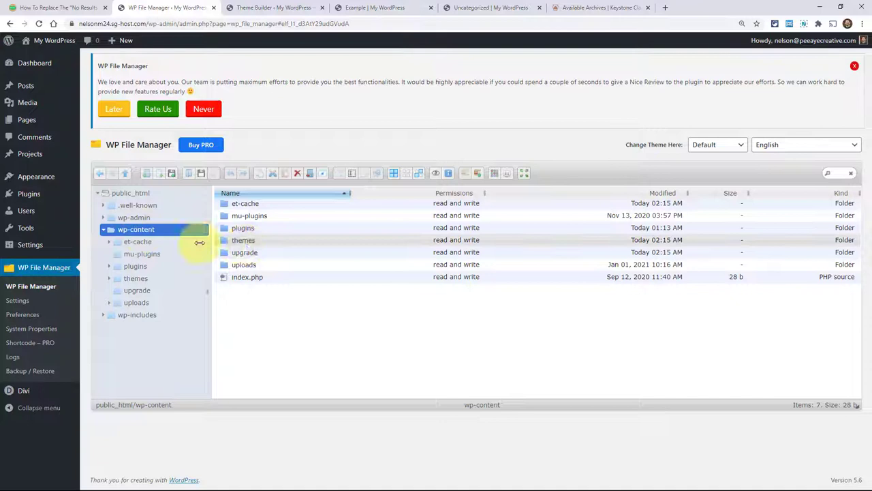
{"action": "double_click", "coordinate": [266, 243]}
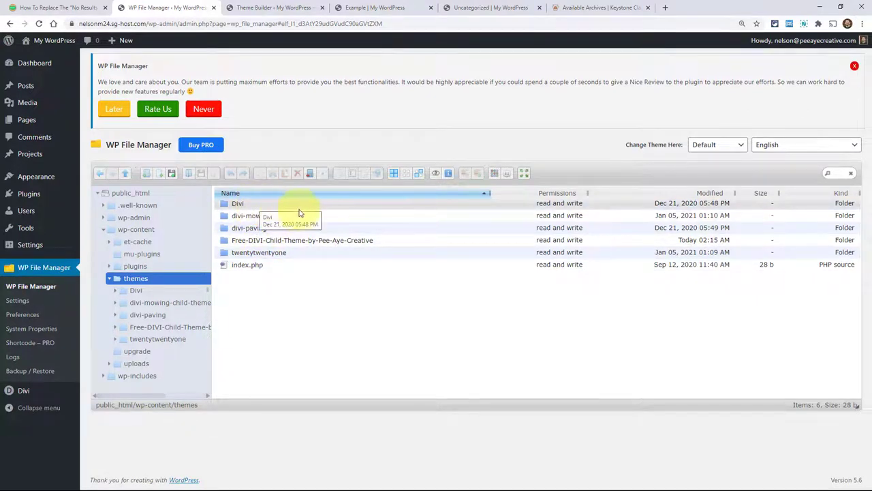
{"action": "left_click", "coordinate": [286, 242]}
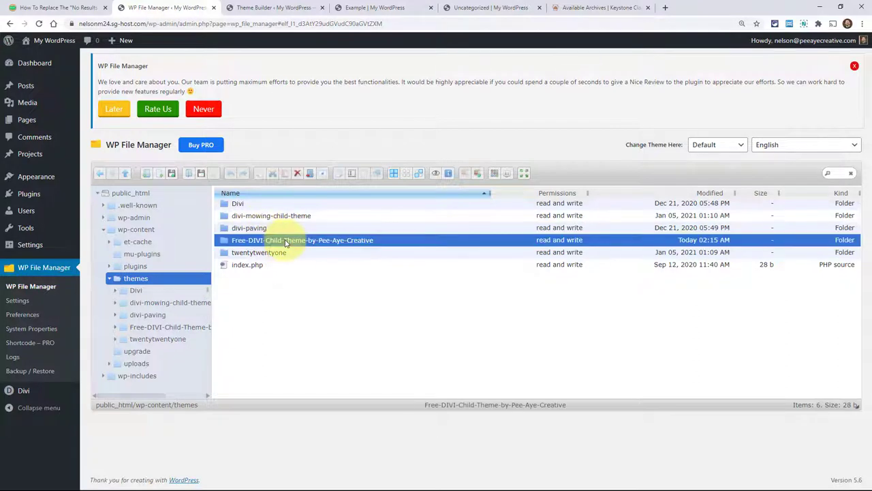
{"action": "double_click", "coordinate": [287, 241]}
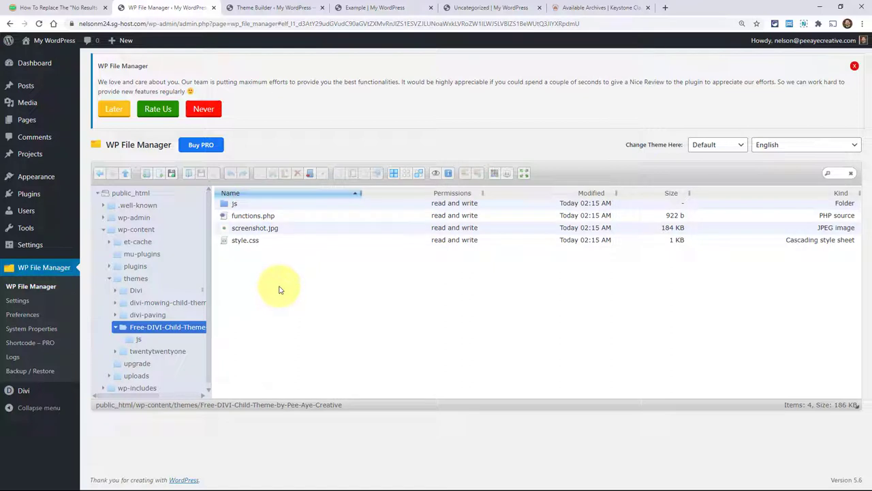
- Create a new plain text file named no-results.php in the child theme folder
{"action": "right_click", "coordinate": [279, 290]}
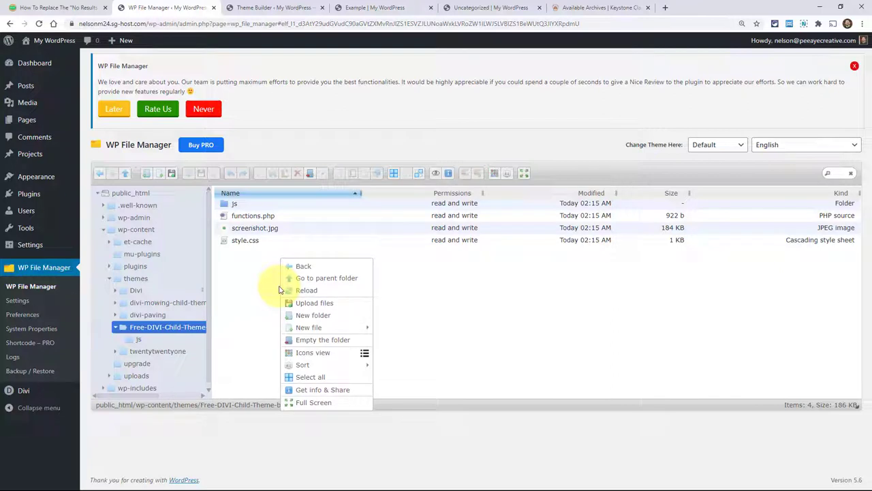
{"action": "mouse_move", "coordinate": [325, 329]}
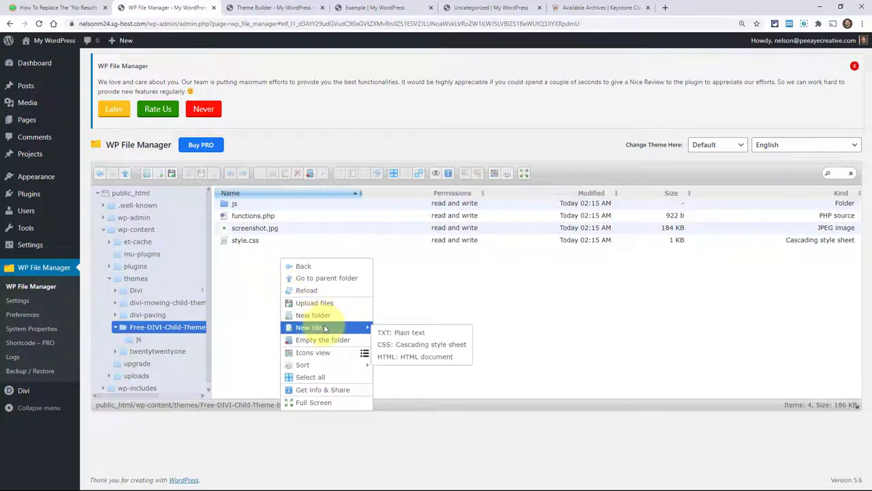
{"action": "left_click", "coordinate": [386, 334]}
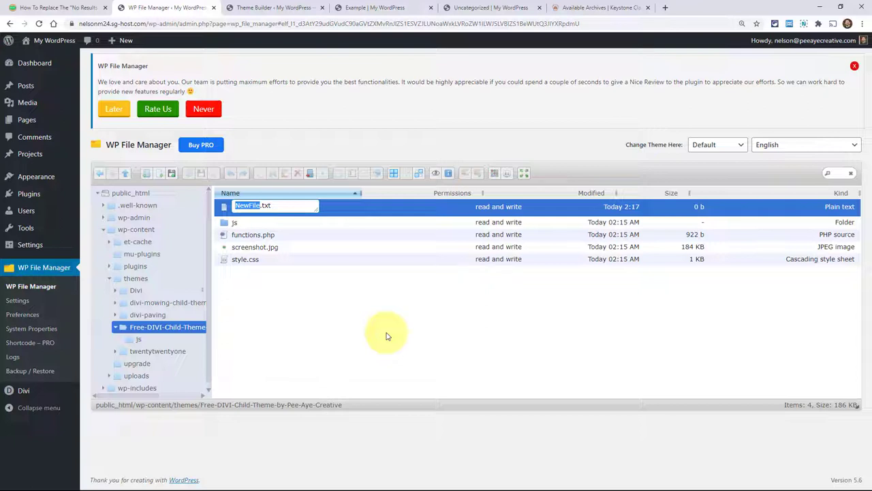
{"action": "key", "text": "ctrl+a"}
{"action": "type", "text": "no-results.php"}
{"action": "key", "text": "Return"}
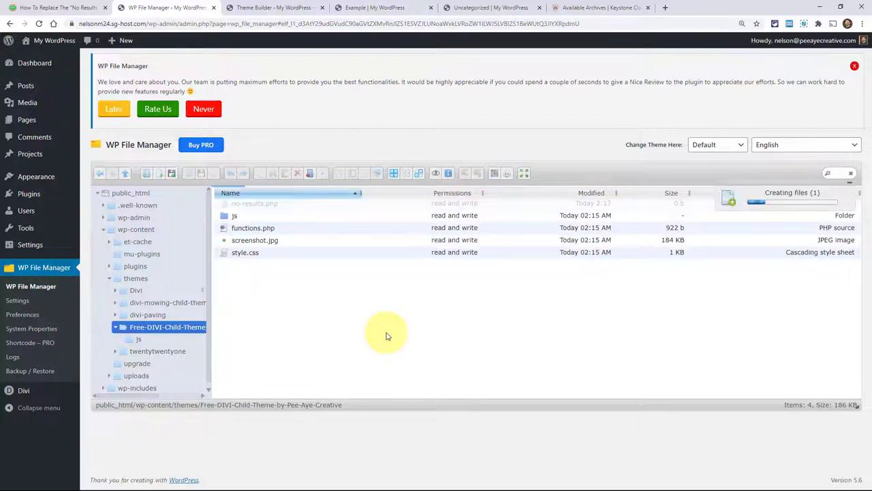
{"action": "left_click", "coordinate": [335, 311]}
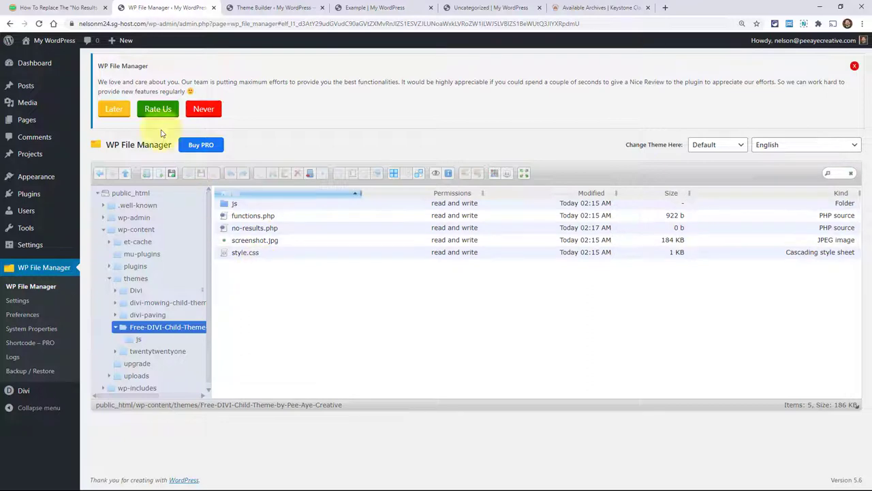
- Copy the do_shortcode PHP snippet from section 2 of the tutorial page
{"action": "left_click", "coordinate": [30, 8]}
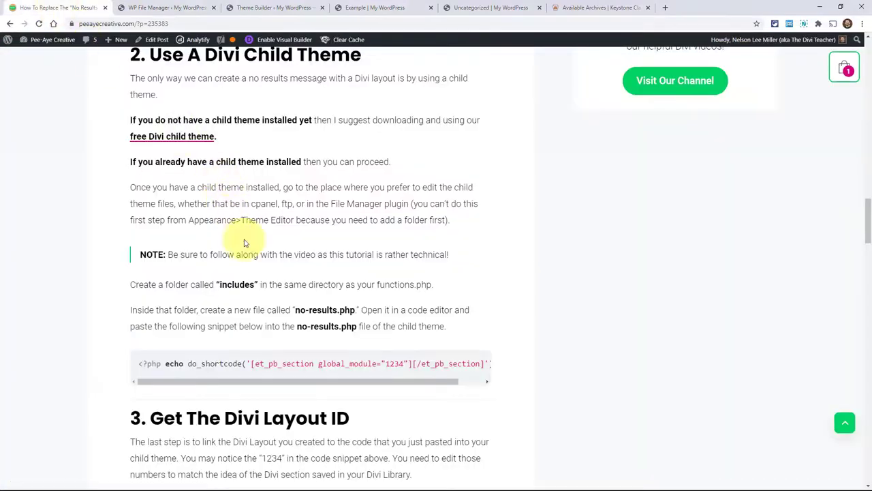
{"action": "scroll", "coordinate": [244, 242], "scroll_direction": "down", "scroll_amount": 1}
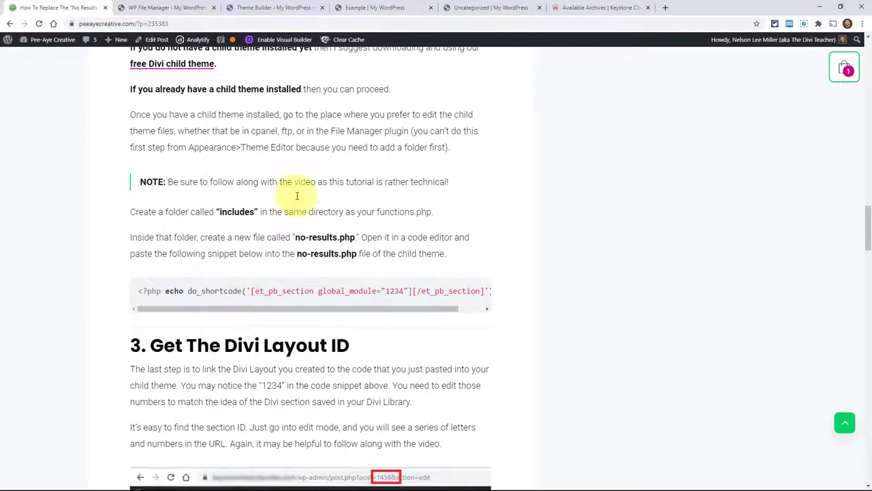
{"action": "triple_click", "coordinate": [220, 291]}
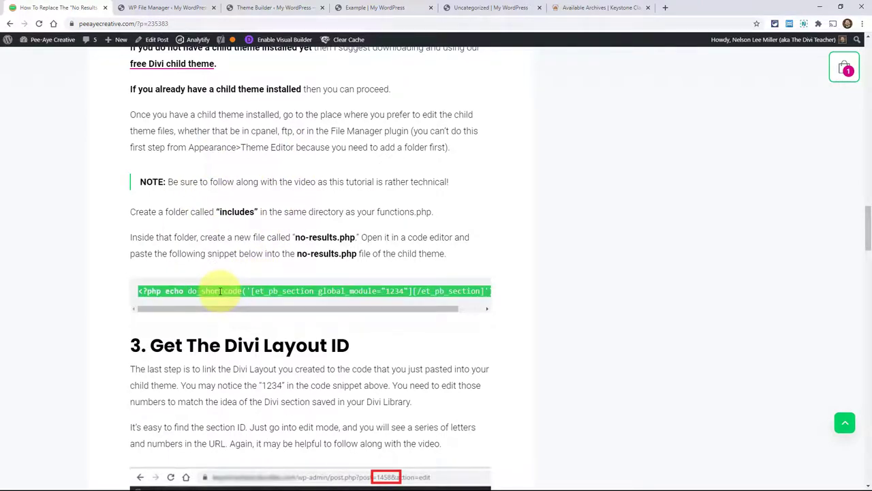
- Open no-results.php in the Code Editor and paste the do_shortcode snippet with global_module="1234" into it
{"action": "left_click", "coordinate": [156, 9]}
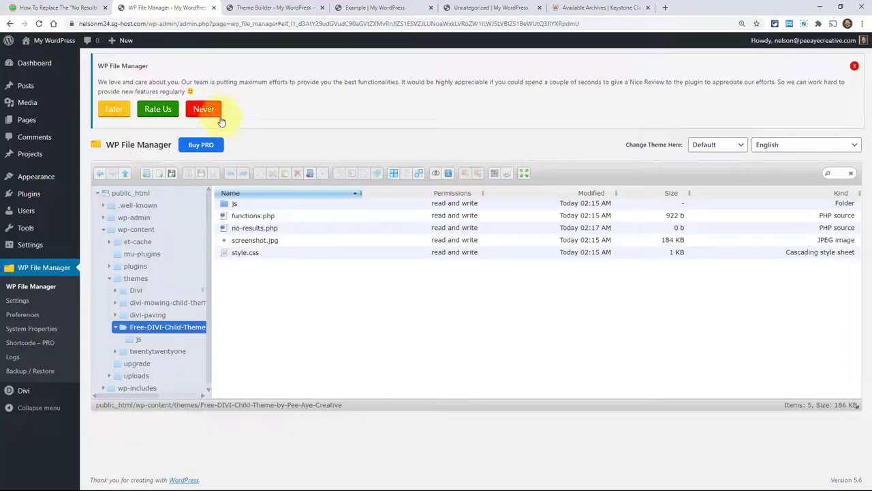
{"action": "left_click", "coordinate": [252, 231]}
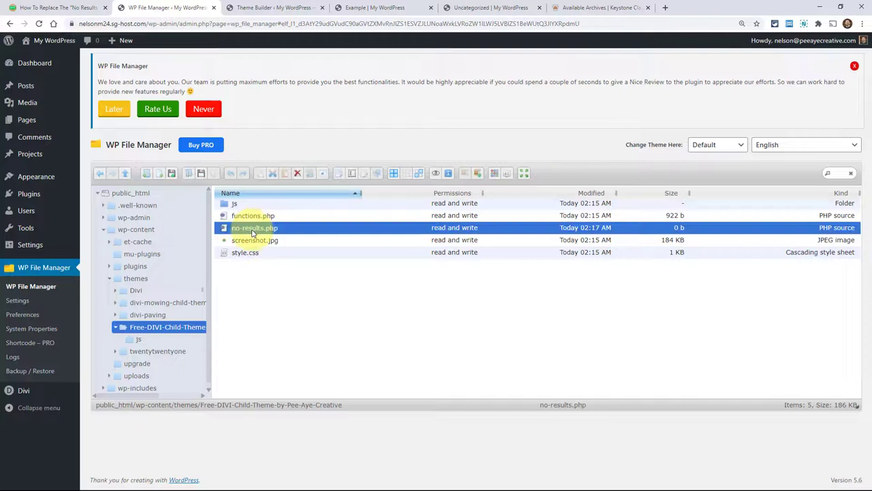
{"action": "right_click", "coordinate": [252, 233]}
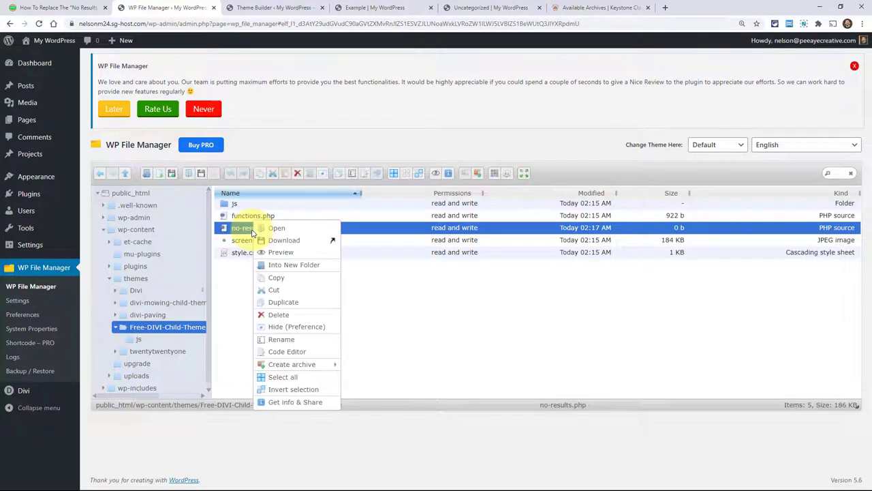
{"action": "left_click", "coordinate": [279, 352]}
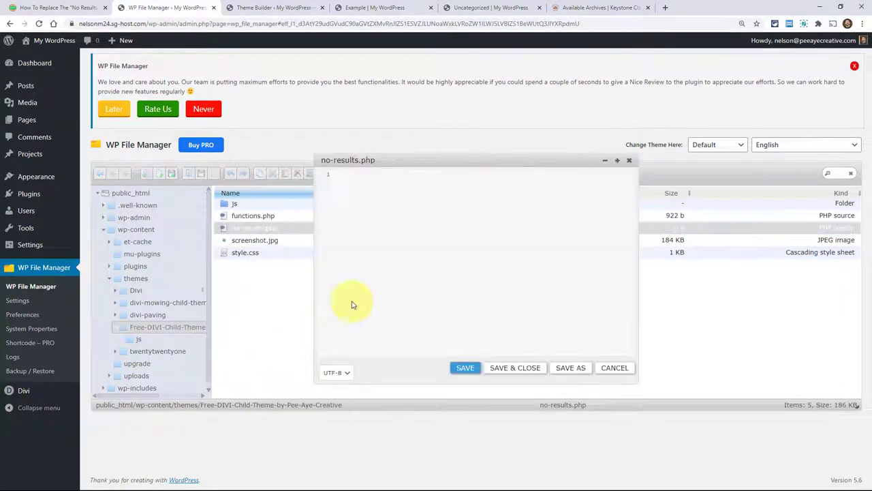
{"action": "left_click", "coordinate": [357, 175]}
{"action": "type", "text": "<?php echo do_shortcode('[et_pb_section global_module=\"1234\"][/et_pb_section]'); ?>"}
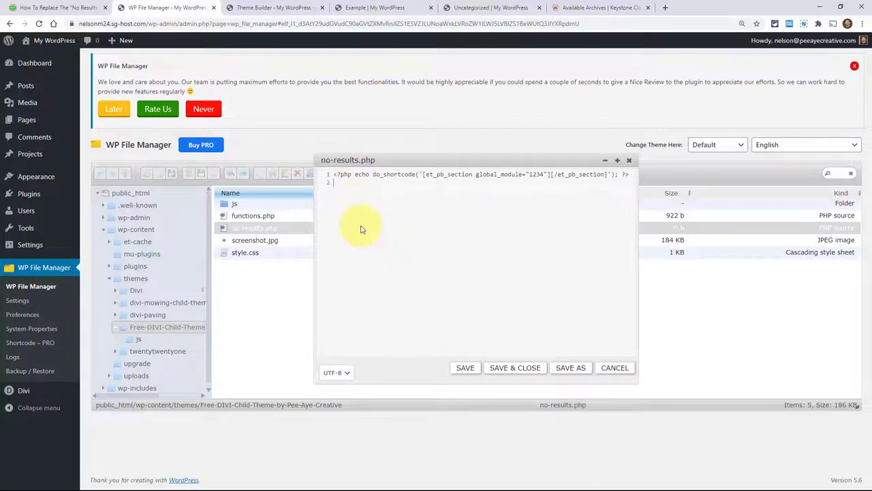
{"action": "left_click_drag", "start_coordinate": [336, 175], "coordinate": [418, 179]}
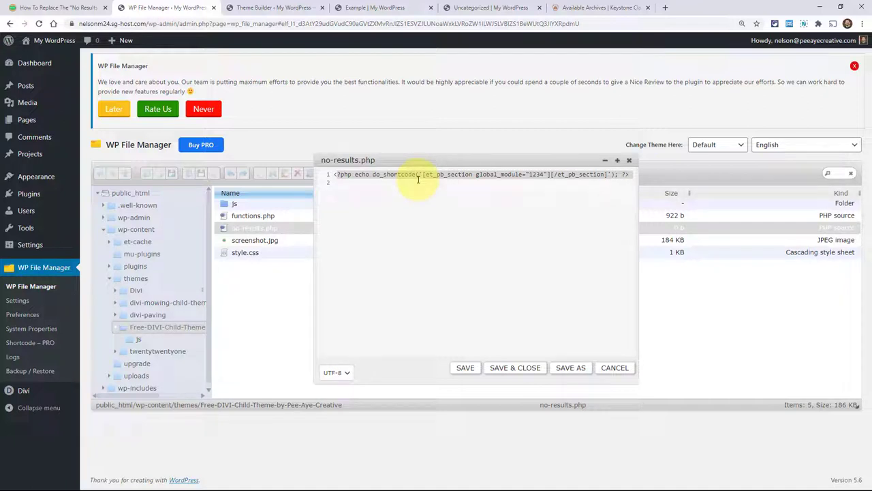
- Review the section shortcode and its module ID in no-results.php against the Keystone Classic Doodles example page, and save and close the file
{"action": "left_click", "coordinate": [490, 177]}
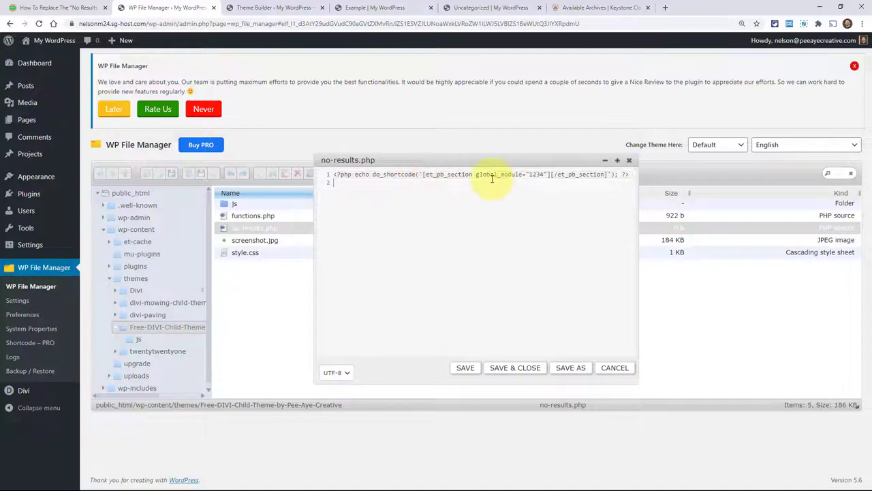
{"action": "left_click_drag", "start_coordinate": [423, 174], "coordinate": [611, 175]}
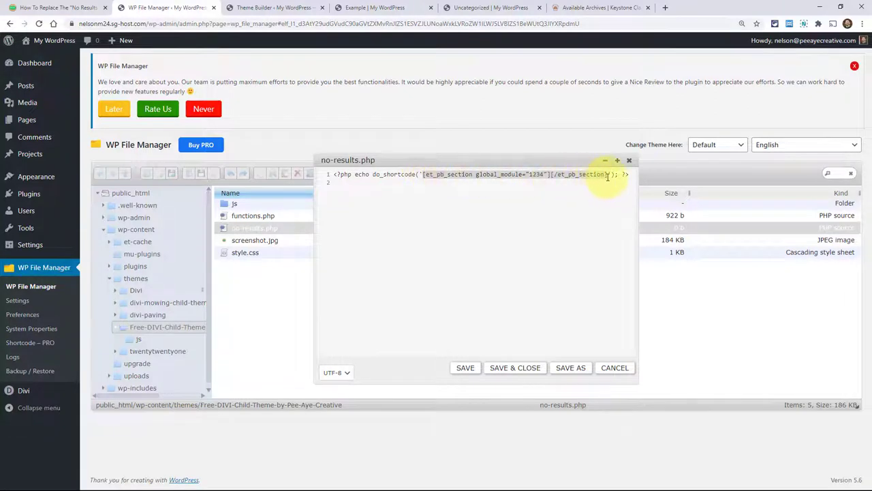
{"action": "left_click", "coordinate": [449, 188]}
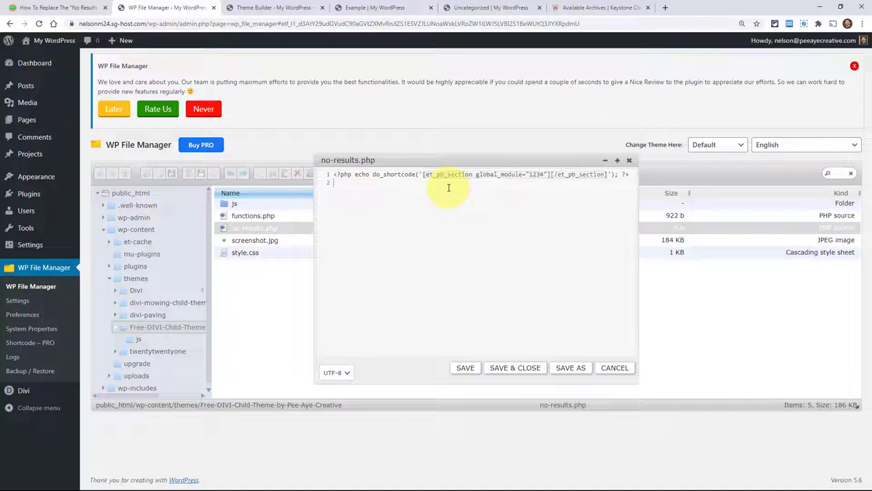
{"action": "left_click", "coordinate": [559, 7]}
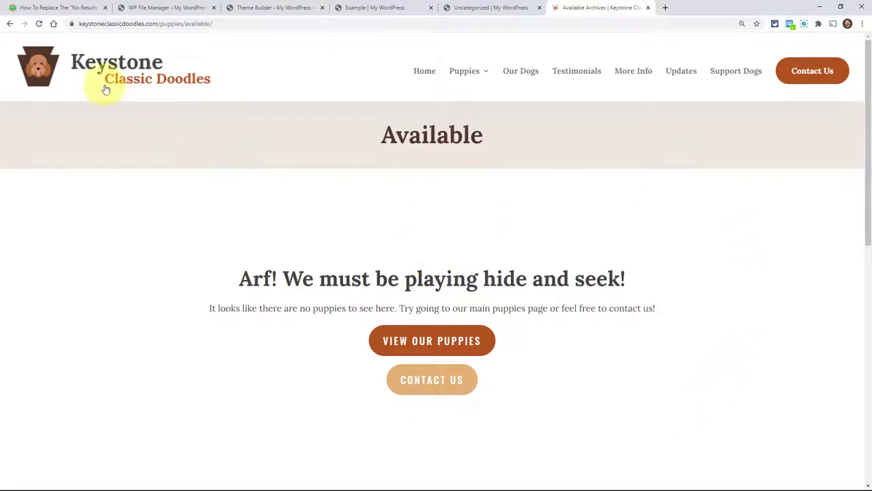
{"action": "left_click", "coordinate": [140, 7]}
{"action": "left_click", "coordinate": [548, 175]}
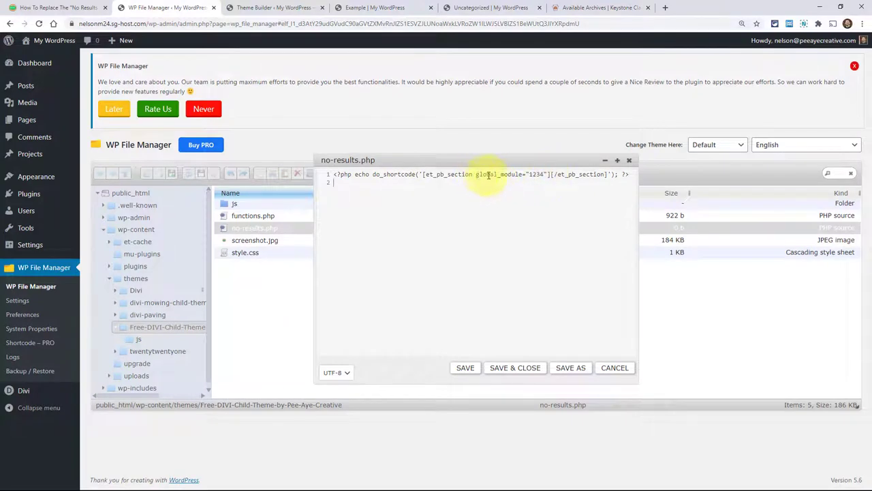
{"action": "left_click_drag", "start_coordinate": [527, 174], "coordinate": [544, 174]}
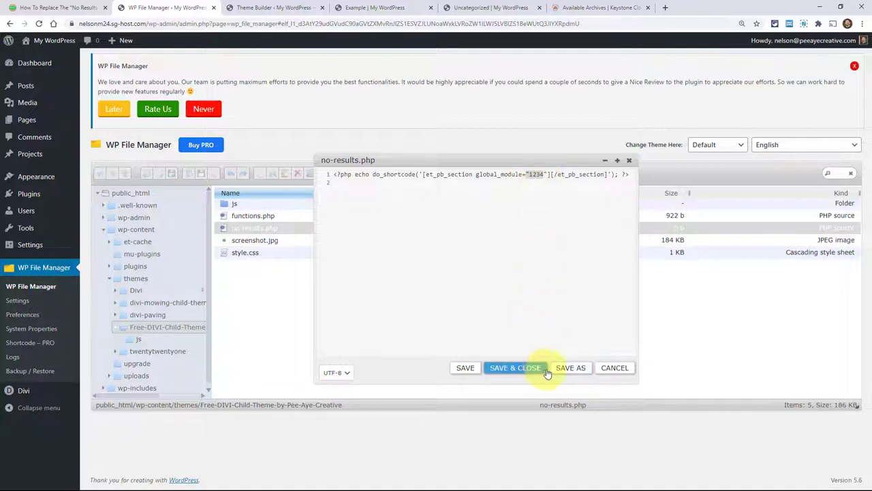
{"action": "left_click", "coordinate": [513, 370]}
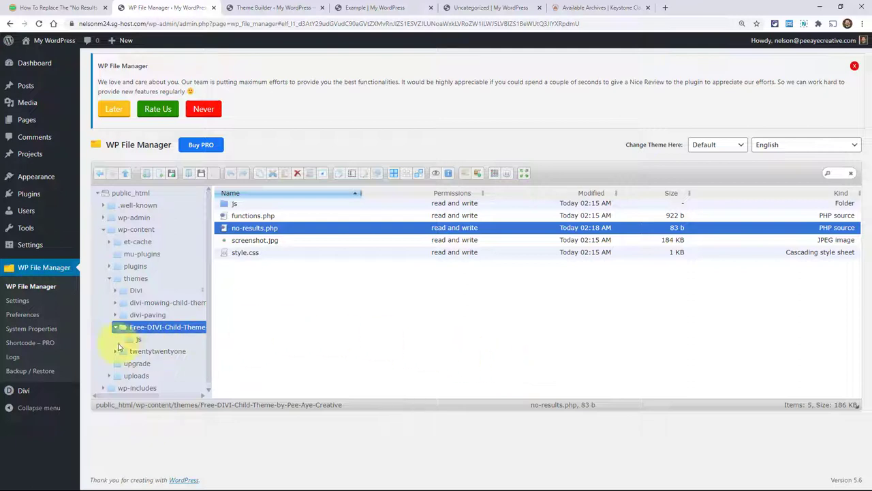
- Create a new Divi Library layout named No Results Section with the layout type Section
{"action": "mouse_move", "coordinate": [24, 391]}
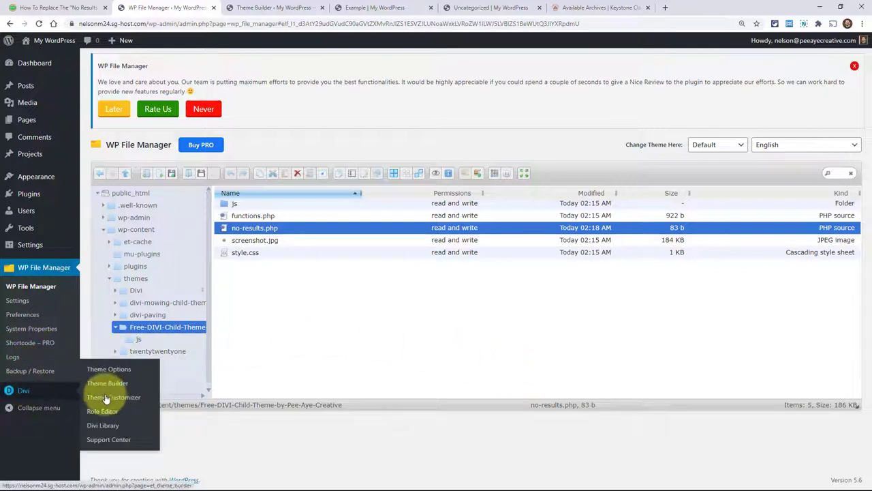
{"action": "left_click", "coordinate": [106, 427]}
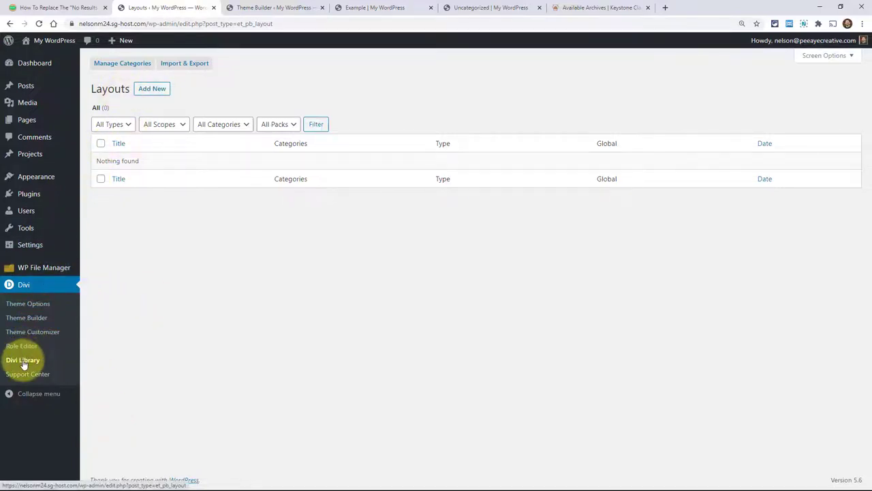
{"action": "left_click", "coordinate": [151, 90]}
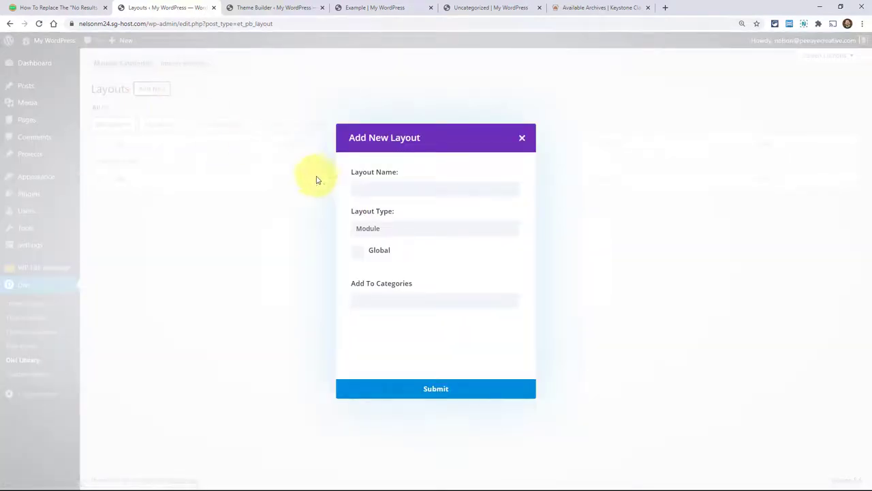
{"action": "left_click", "coordinate": [374, 231]}
{"action": "left_click", "coordinate": [375, 234]}
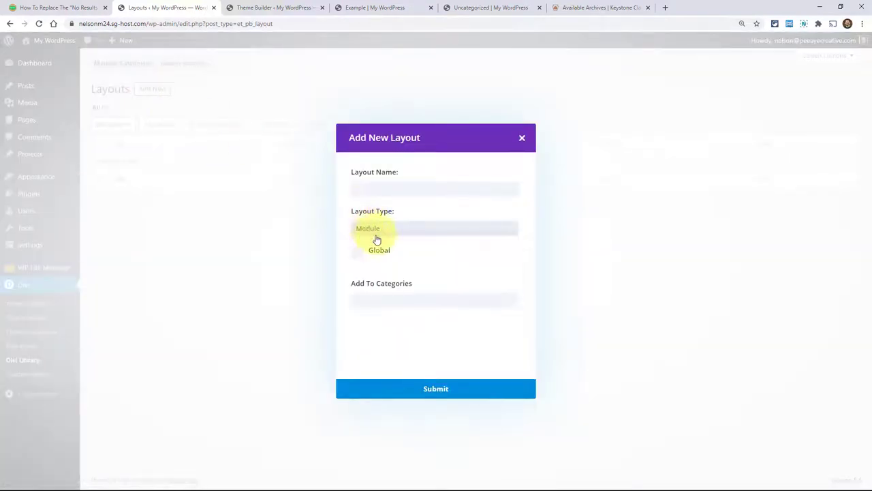
{"action": "left_click", "coordinate": [368, 232]}
{"action": "left_click", "coordinate": [375, 287]}
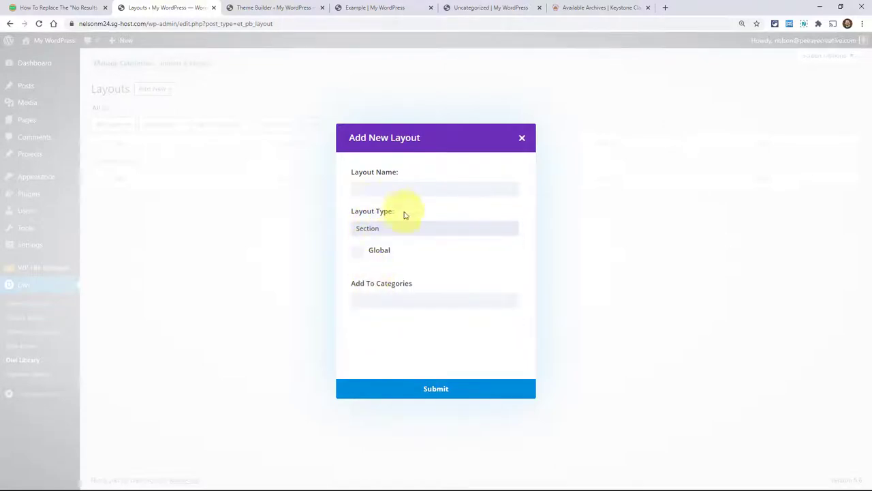
{"action": "left_click", "coordinate": [370, 191]}
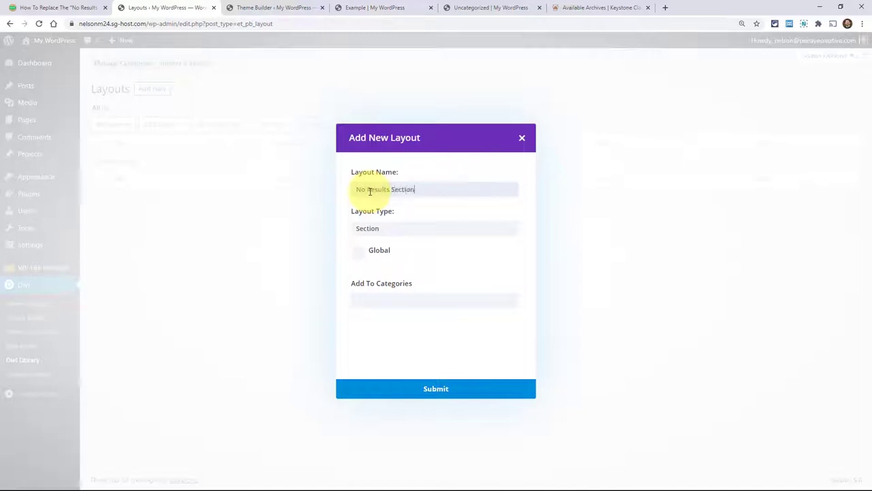
{"action": "type", "text": "No Results Section"}
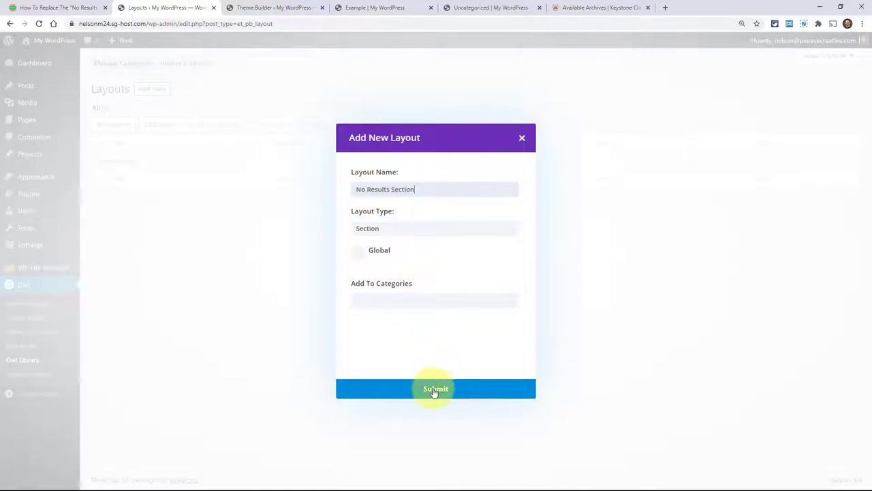
{"action": "left_click", "coordinate": [431, 389]}
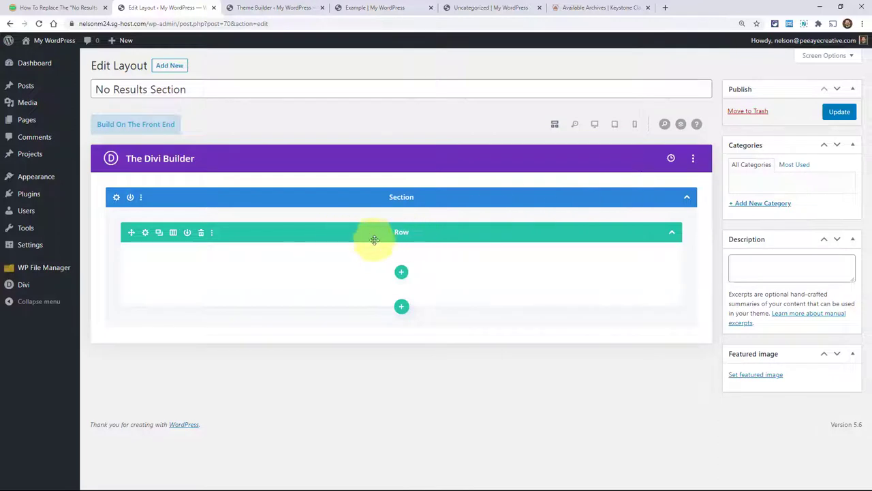
- Add a single-column row to the section and insert a Text module in it
{"action": "left_click", "coordinate": [401, 273]}
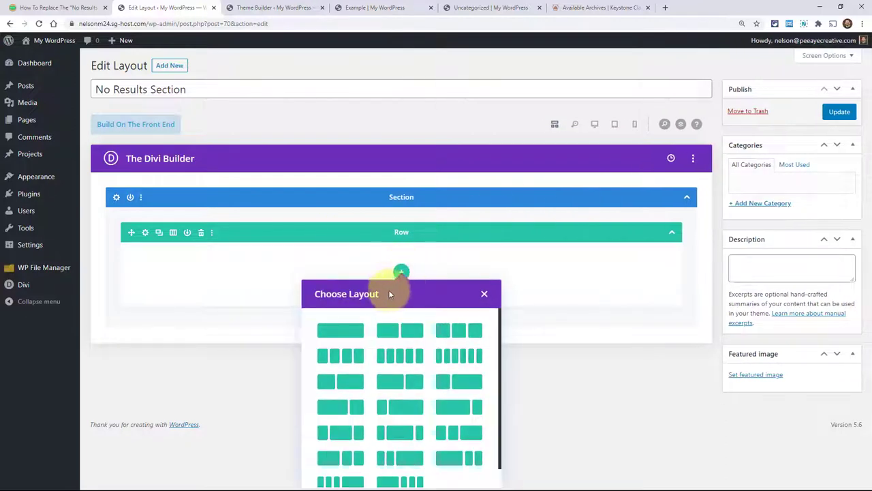
{"action": "left_click", "coordinate": [341, 331]}
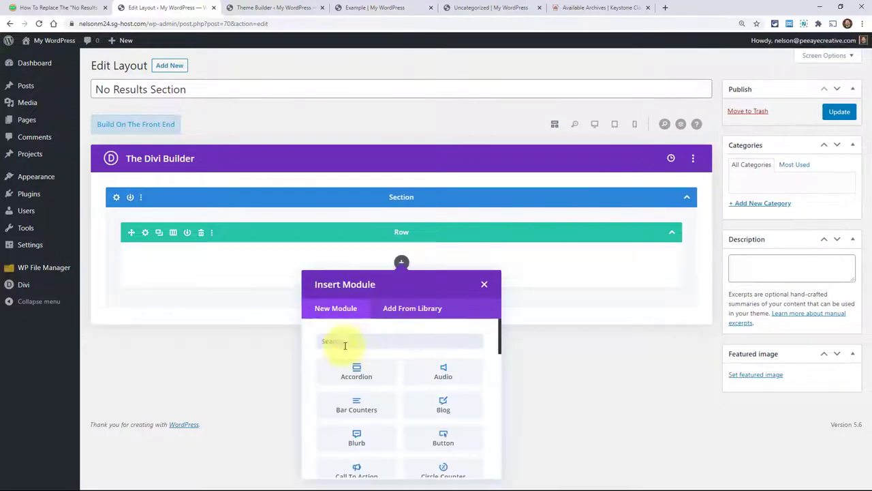
{"action": "type", "text": "text"}
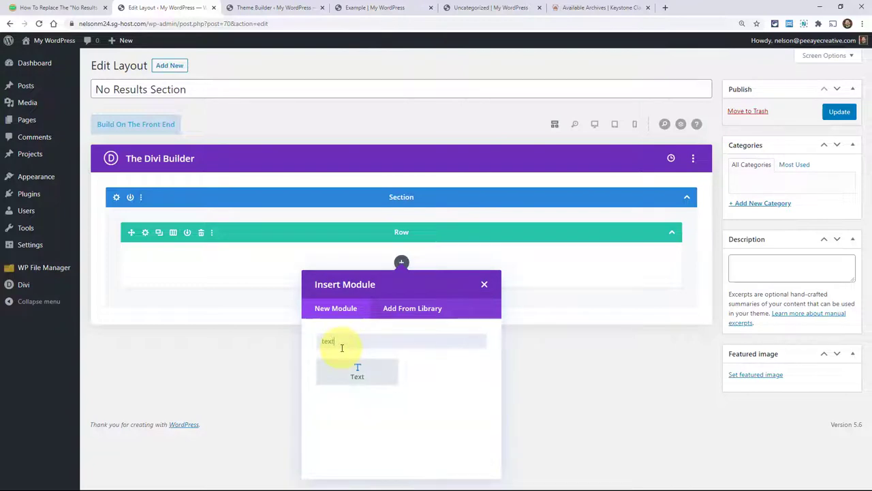
{"action": "left_click", "coordinate": [343, 370]}
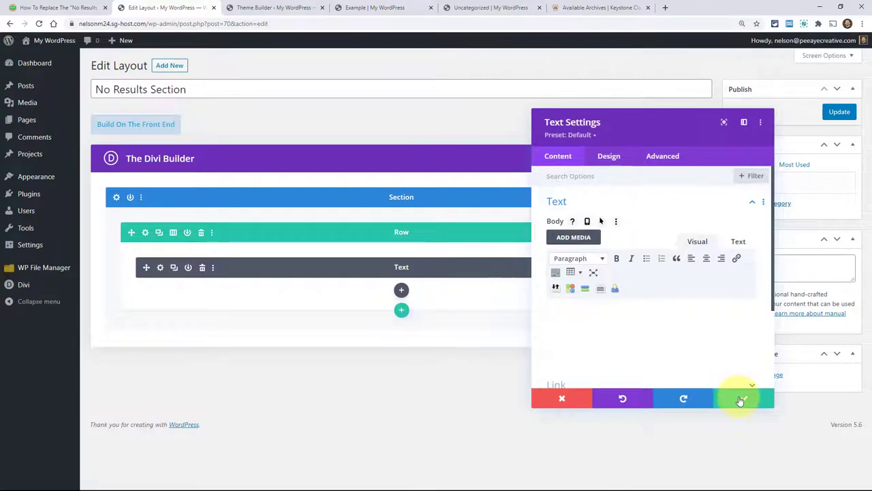
{"action": "scroll", "coordinate": [654, 293], "scroll_direction": "down", "scroll_amount": 1}
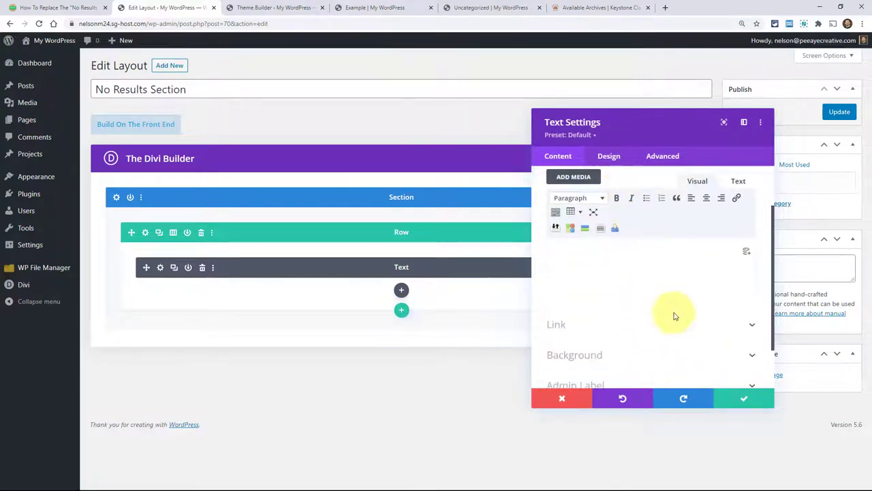
{"action": "left_click", "coordinate": [395, 310]}
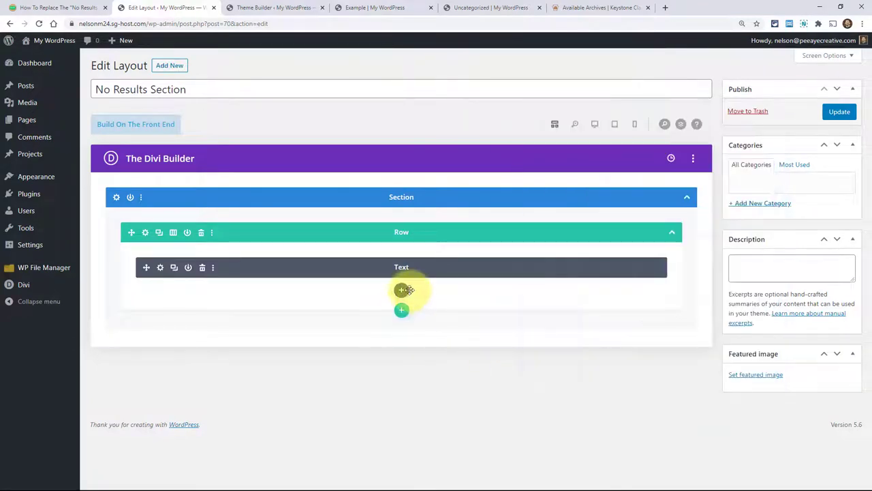
- Enter the placeholder text "adfadfadfafd" in the Text module's body and save the module
{"action": "left_click", "coordinate": [160, 267]}
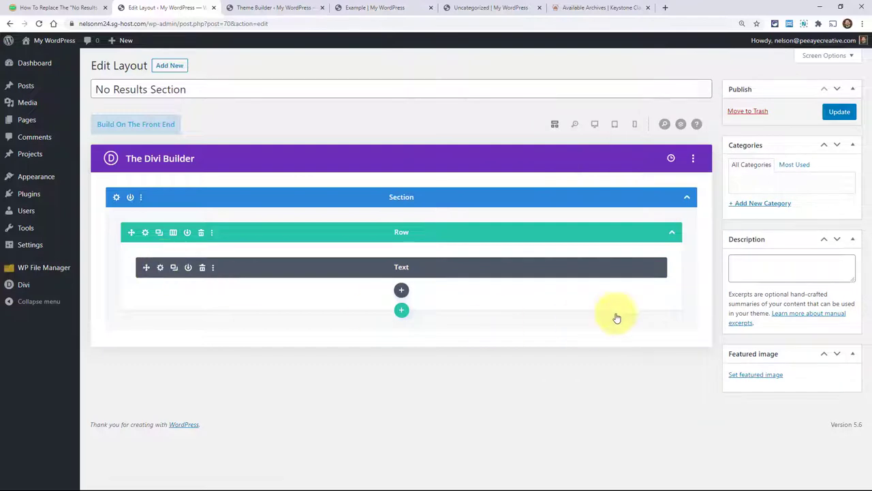
{"action": "left_click", "coordinate": [596, 336]}
{"action": "type", "text": "adfadfadfafd"}
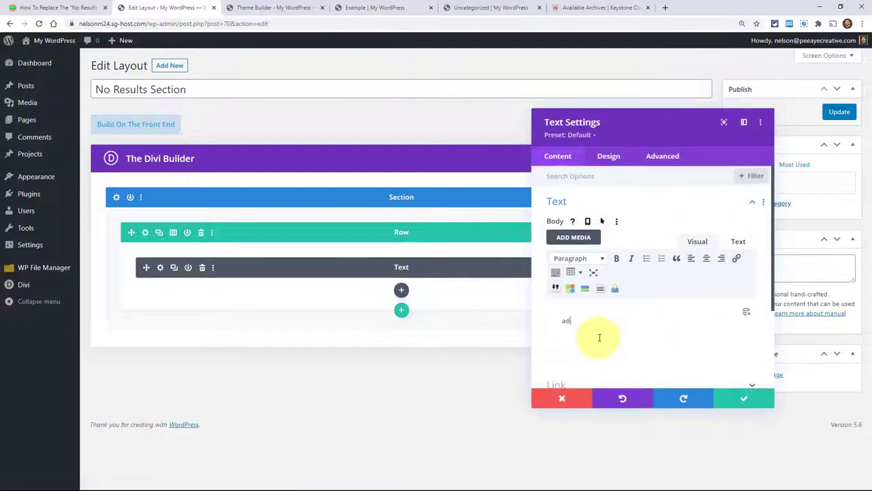
{"action": "left_click", "coordinate": [731, 399]}
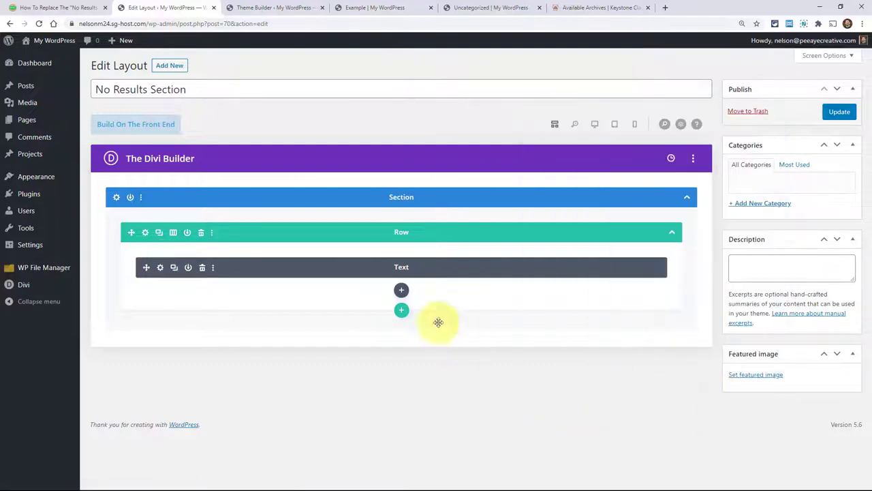
- Insert a Button module below the Text module with the button text "click here"
{"action": "left_click", "coordinate": [401, 291]}
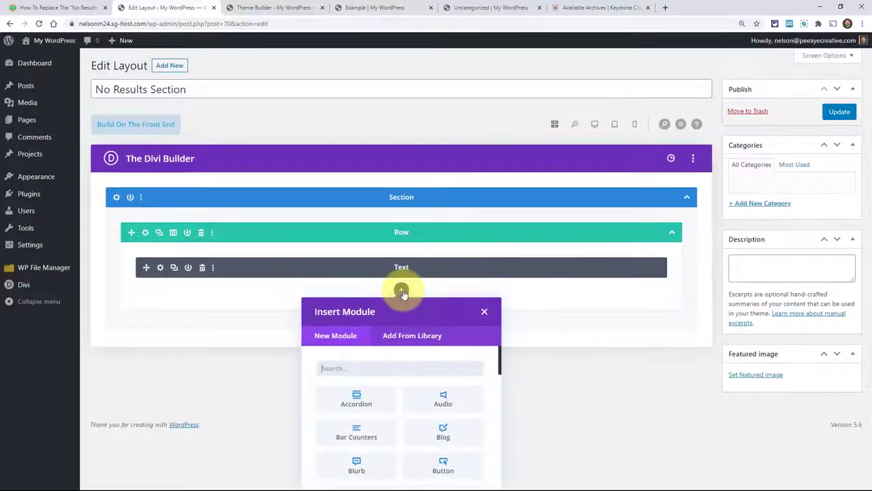
{"action": "type", "text": "but"}
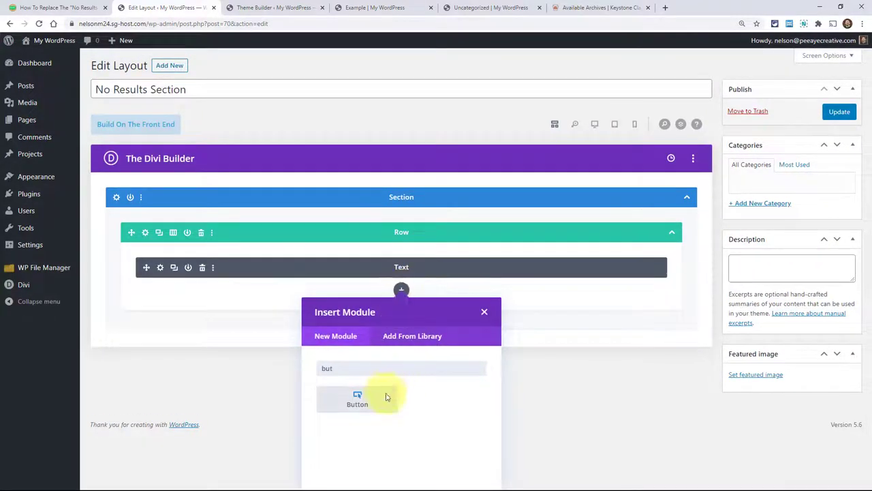
{"action": "left_click", "coordinate": [360, 408]}
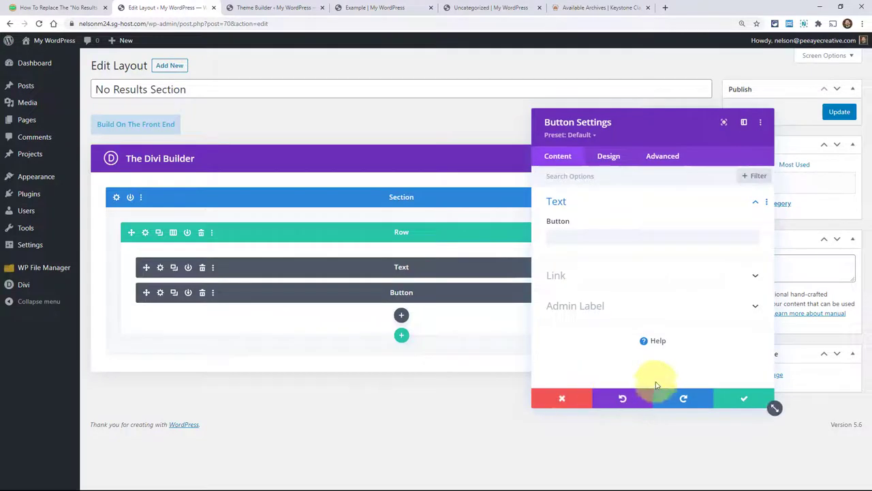
{"action": "left_click", "coordinate": [571, 240]}
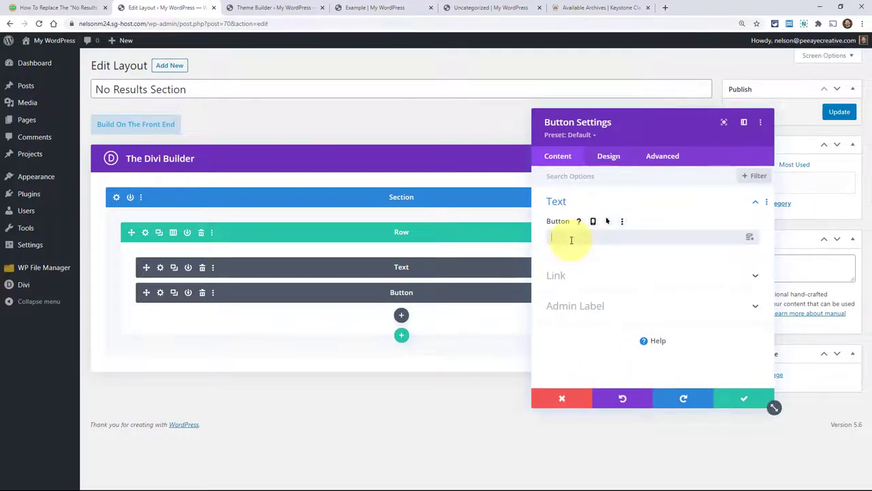
{"action": "type", "text": "C"}
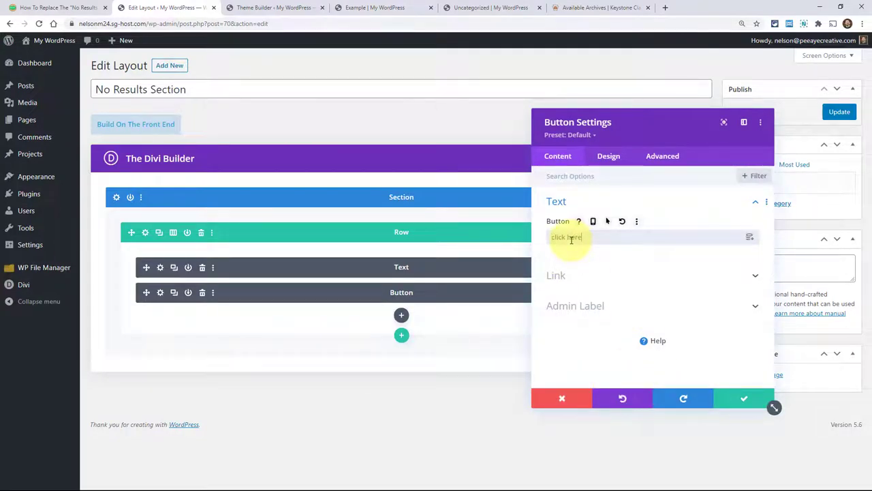
{"action": "left_click", "coordinate": [734, 401]}
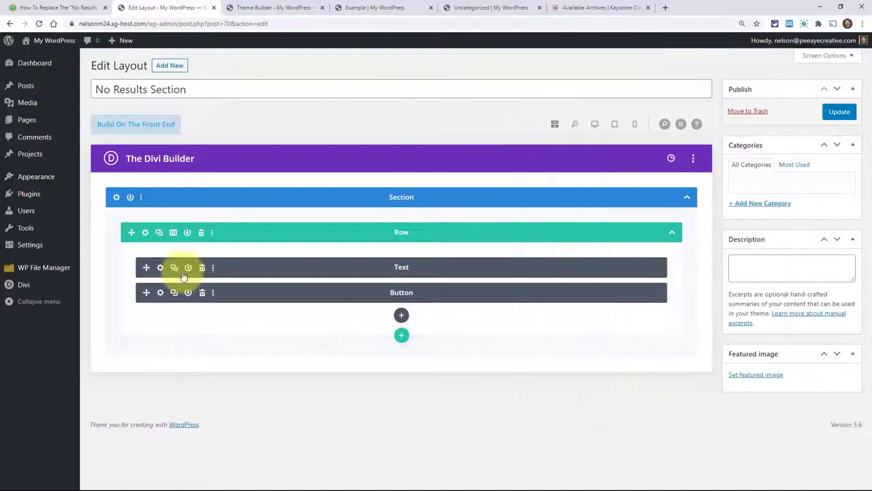
- Give the row a green background color and update the No Results Section layout
{"action": "left_click", "coordinate": [145, 232]}
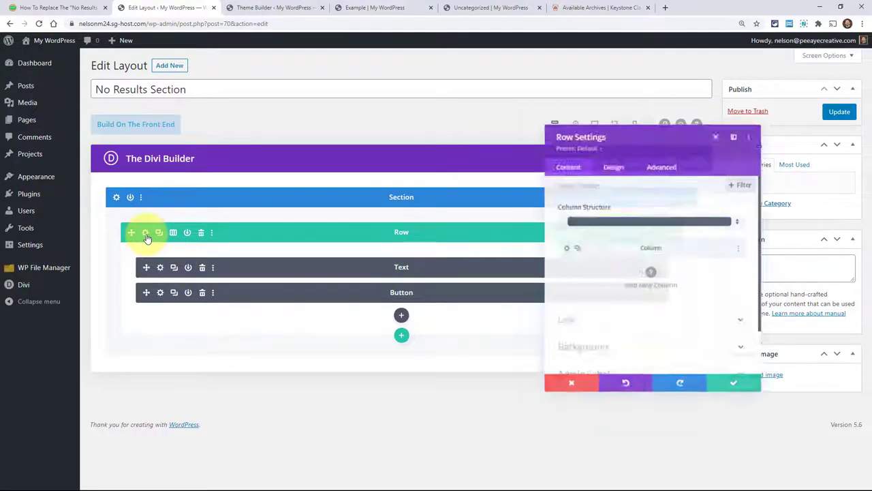
{"action": "left_click", "coordinate": [584, 352]}
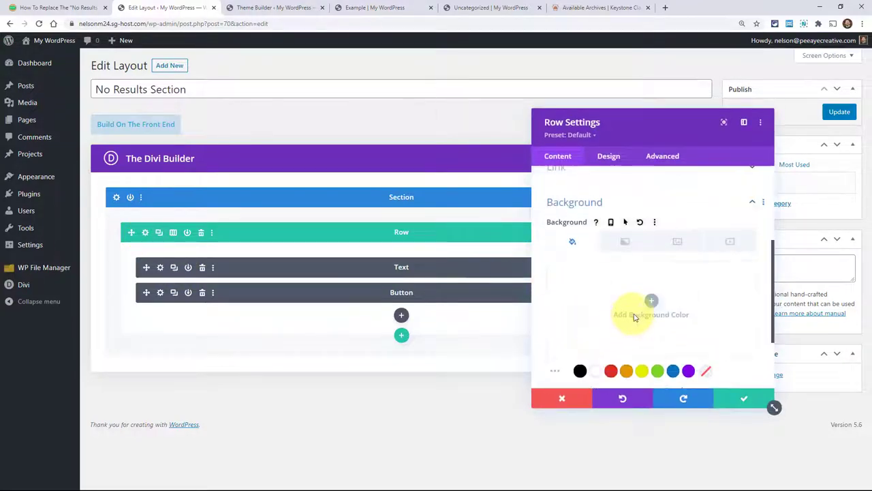
{"action": "left_click", "coordinate": [657, 310]}
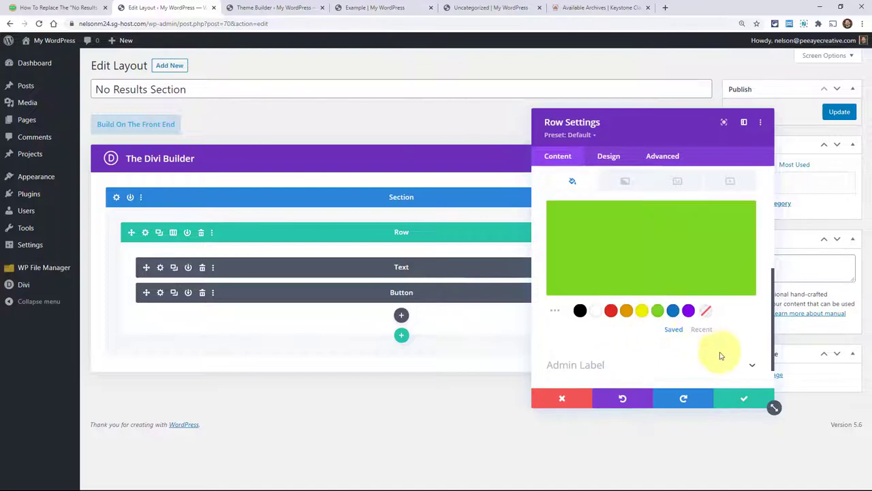
{"action": "left_click", "coordinate": [738, 401]}
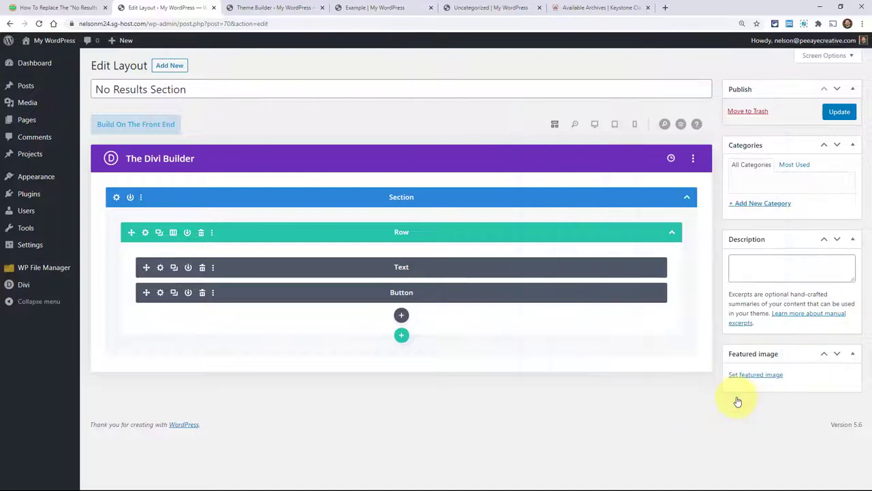
{"action": "left_click", "coordinate": [838, 114]}
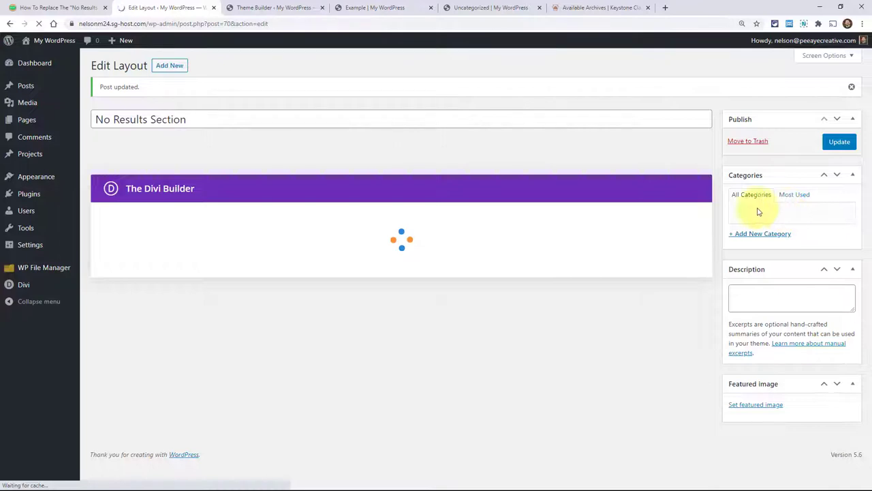
- Find the post ID of the No Results Section layout in its edit page's web address
{"action": "left_click", "coordinate": [96, 24]}
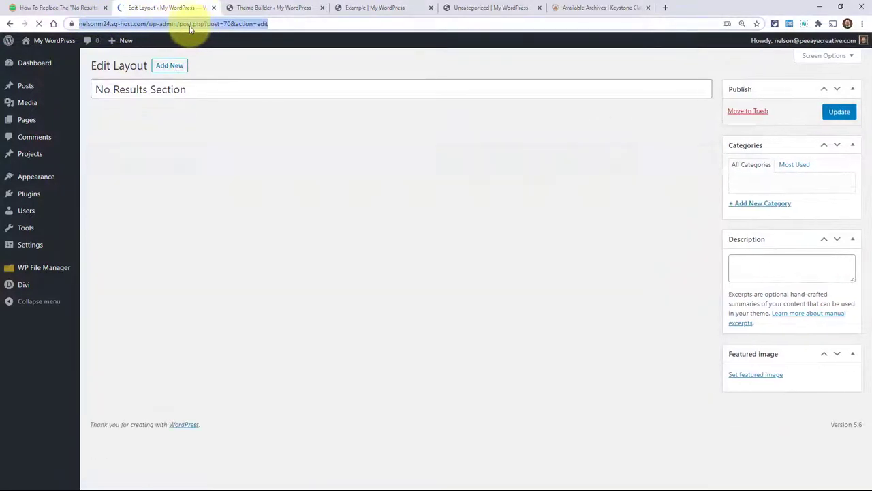
{"action": "left_click", "coordinate": [201, 26]}
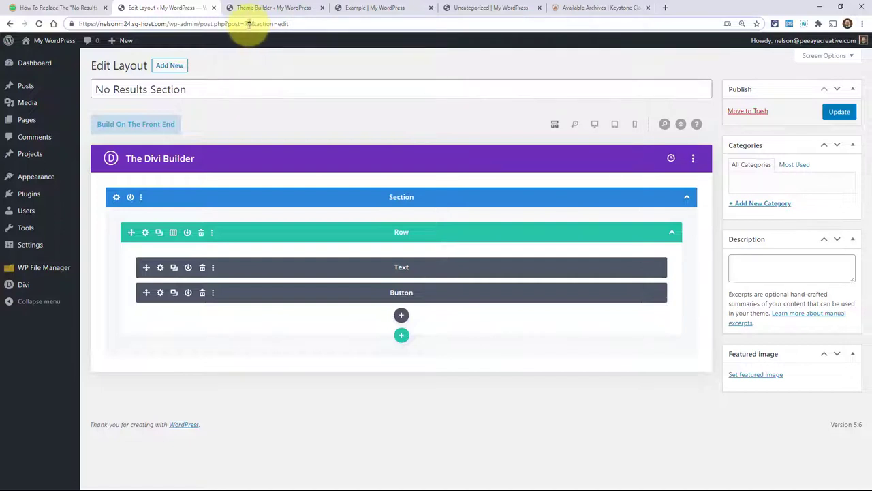
{"action": "double_click", "coordinate": [247, 24]}
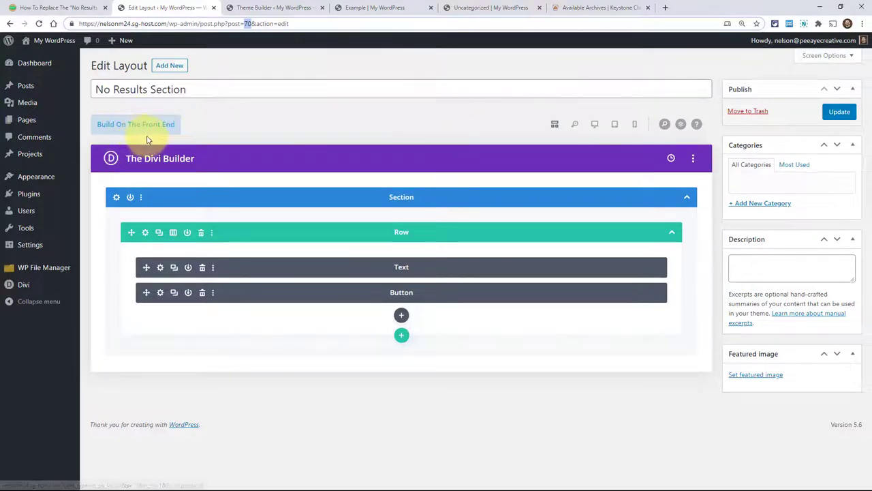
- Open the child theme's no-results.php in the WP File Manager code editor
{"action": "mouse_move", "coordinate": [39, 271]}
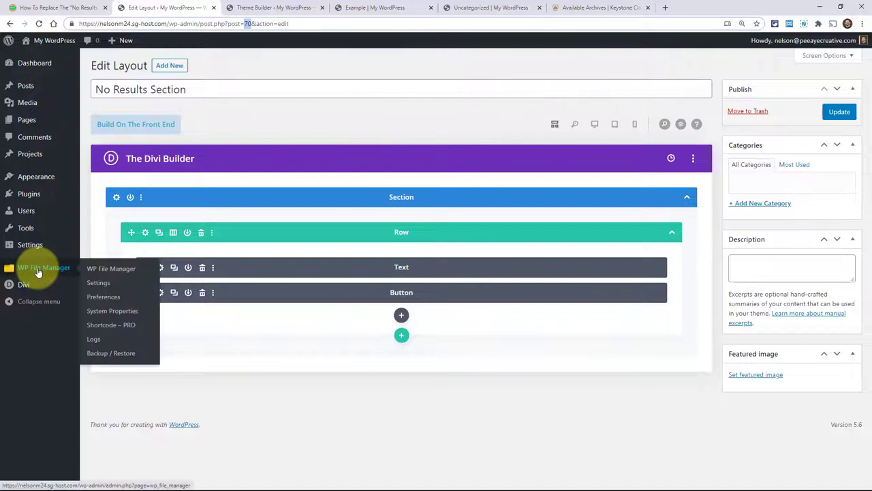
{"action": "left_click", "coordinate": [93, 271]}
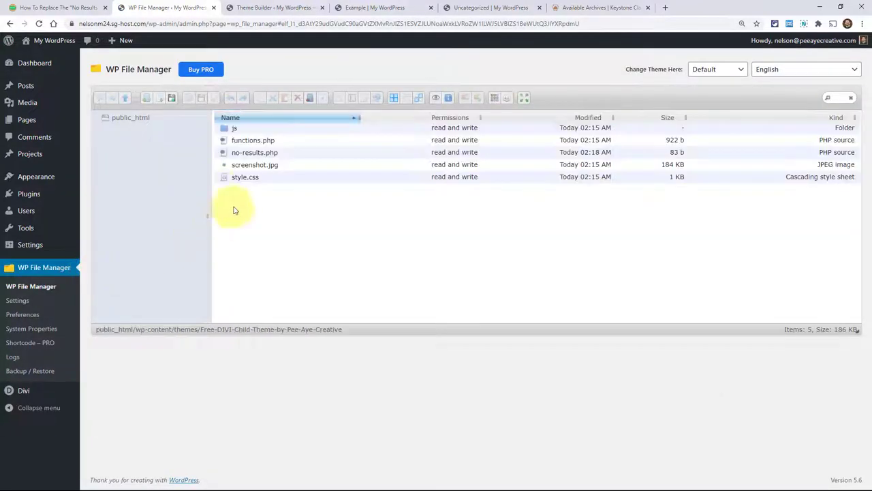
{"action": "left_click", "coordinate": [252, 154]}
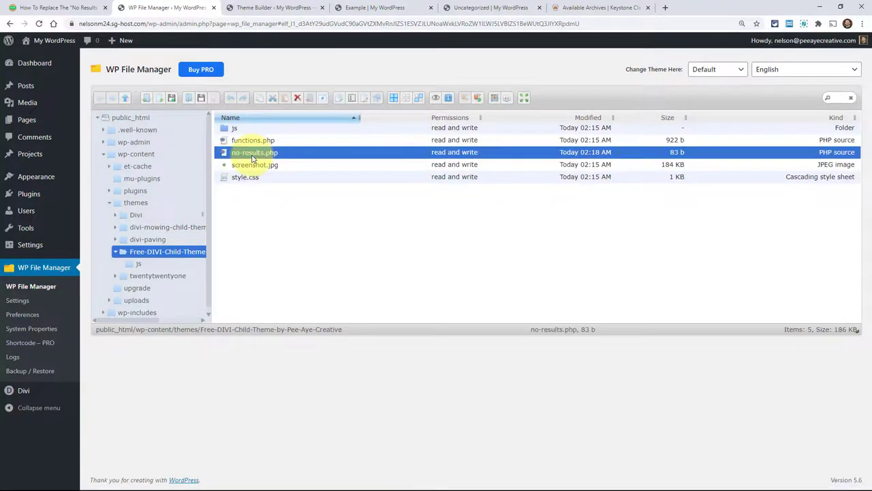
{"action": "right_click", "coordinate": [254, 150]}
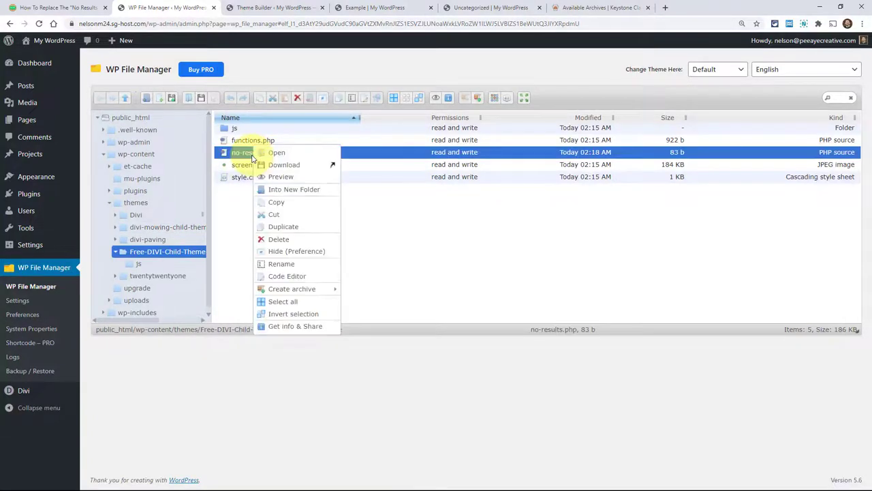
{"action": "left_click", "coordinate": [287, 277]}
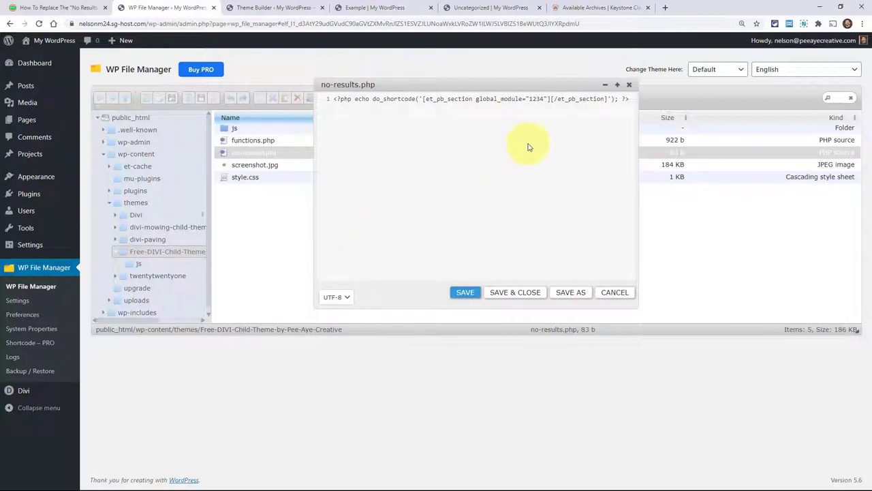
- Set the global_module value in the no-results.php shortcode to 70, then save and close the file
{"action": "left_click", "coordinate": [530, 100]}
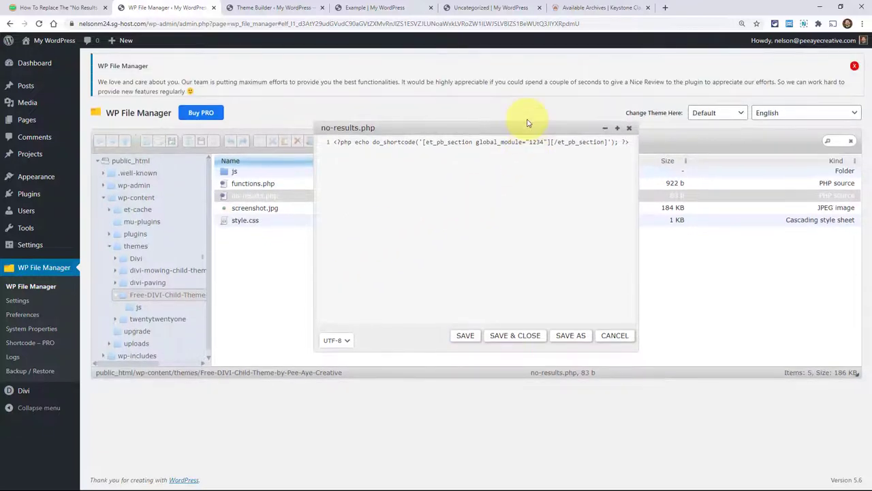
{"action": "key", "text": "Delete"}
{"action": "key", "text": "Delete"}
{"action": "key", "text": "Delete"}
{"action": "key", "text": "Delete"}
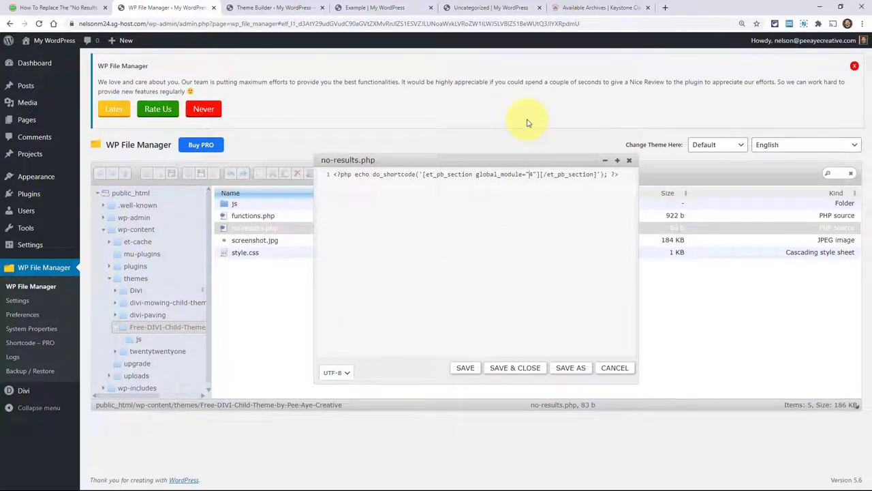
{"action": "type", "text": "70"}
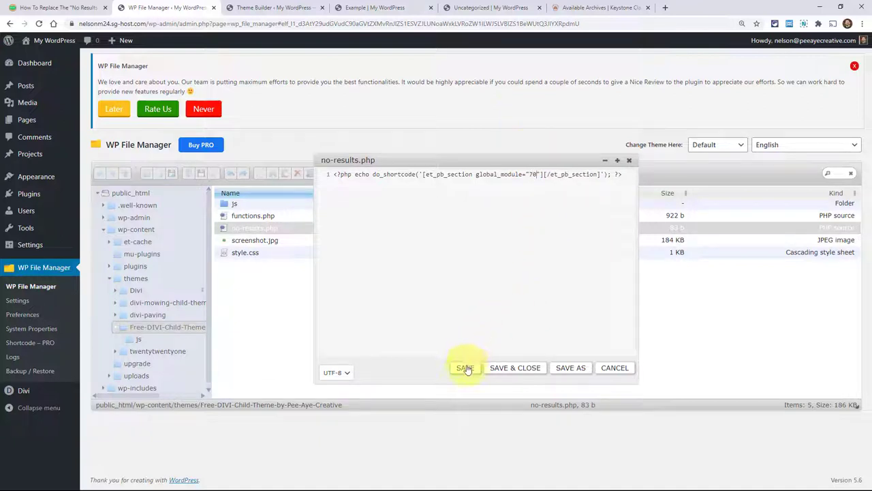
{"action": "left_click", "coordinate": [513, 367]}
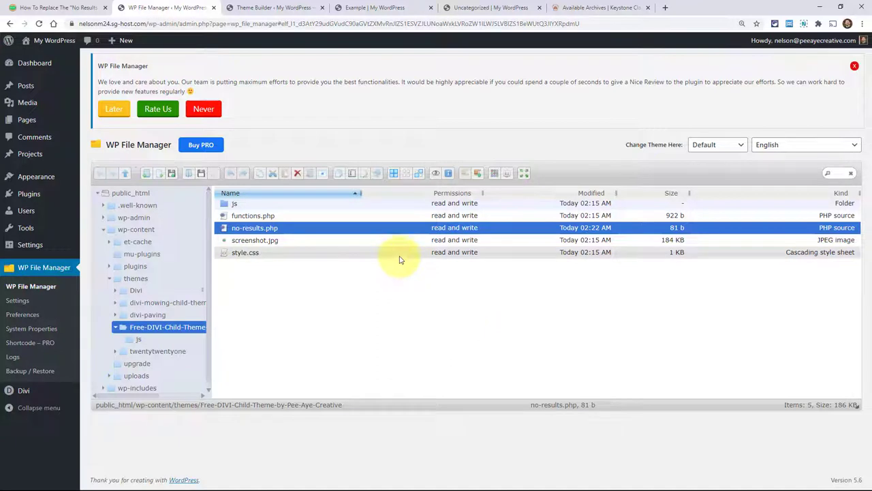
- Create a new folder named includes in the Free-DIVI-Child-Theme folder
{"action": "left_click", "coordinate": [265, 318]}
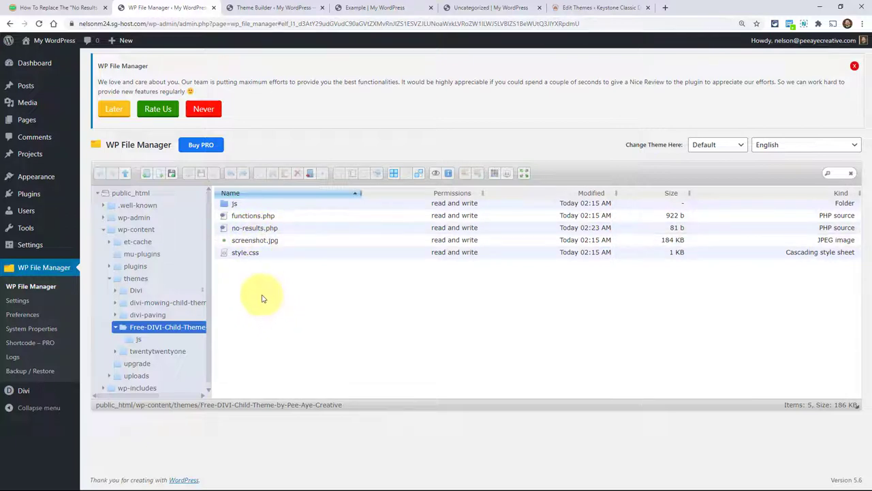
{"action": "right_click", "coordinate": [247, 272]}
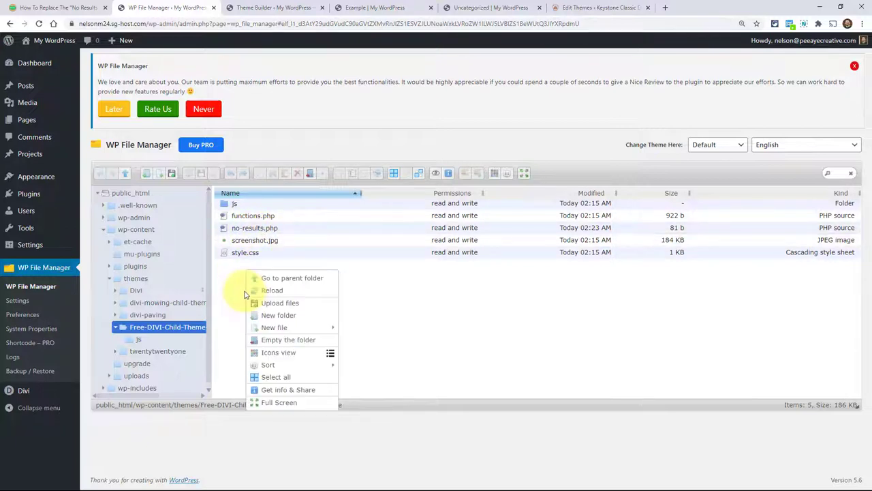
{"action": "left_click", "coordinate": [280, 315]}
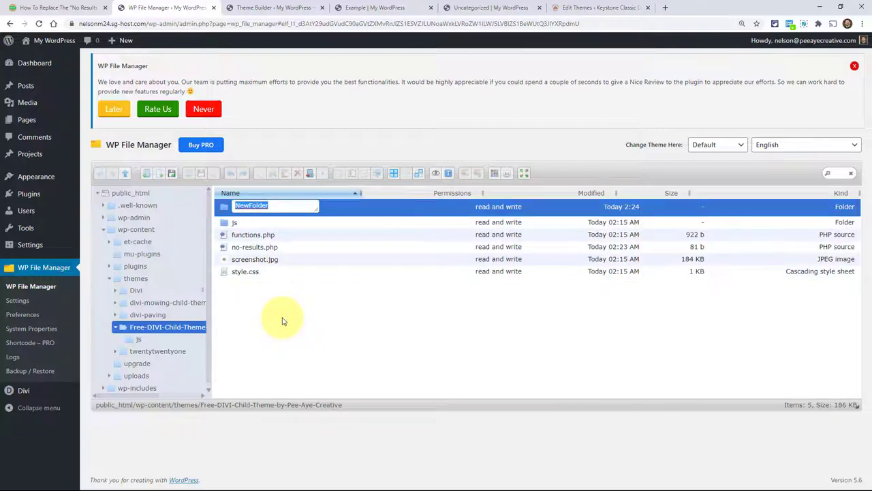
{"action": "type", "text": "includes"}
{"action": "key", "text": "Return"}
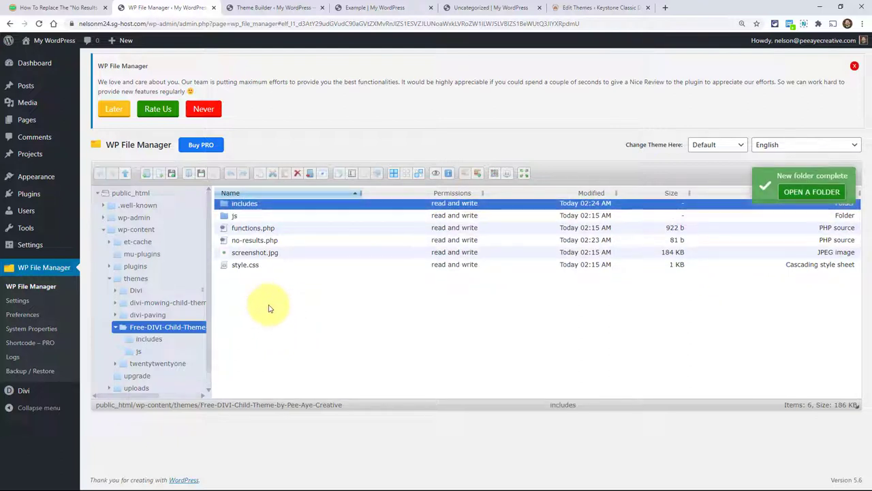
- Move no-results.php into the includes folder and open that folder to check its contents
{"action": "left_click_drag", "start_coordinate": [254, 242], "coordinate": [254, 203]}
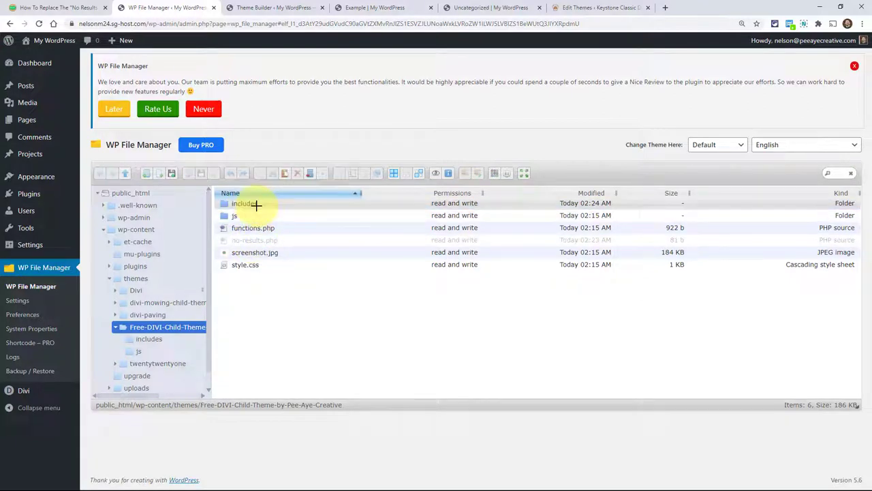
{"action": "left_click", "coordinate": [298, 312]}
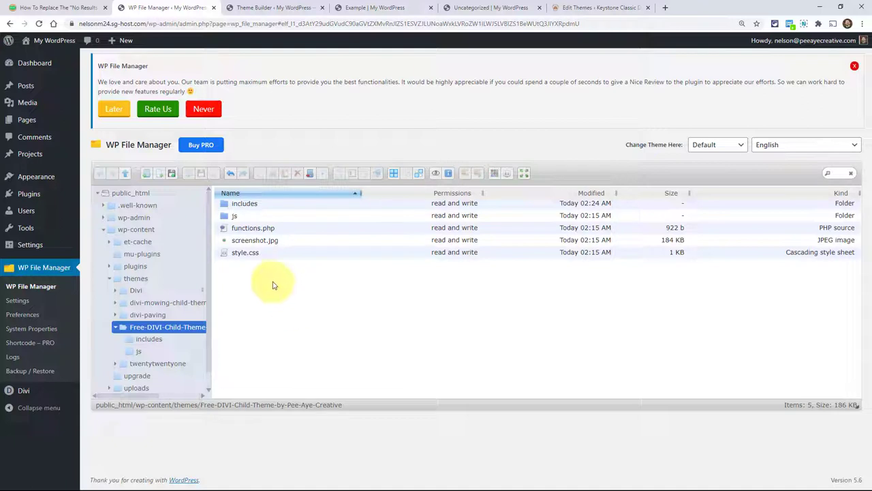
{"action": "left_click", "coordinate": [265, 207]}
{"action": "double_click", "coordinate": [266, 207]}
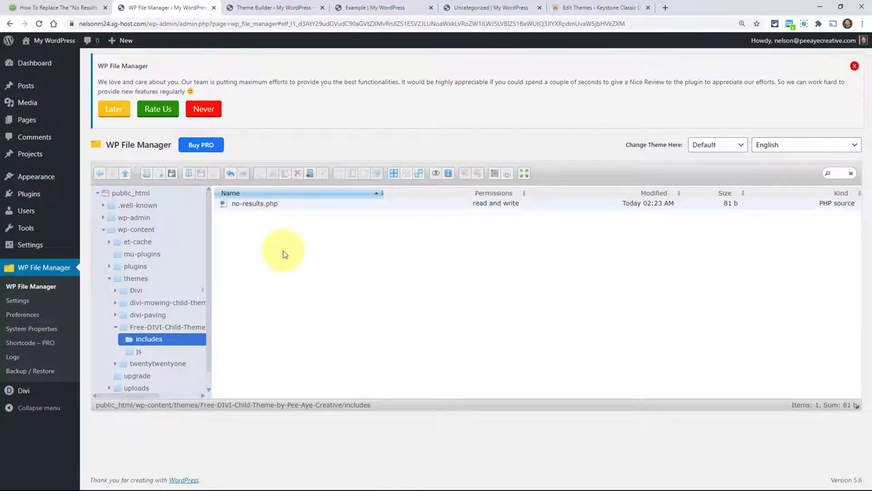
- Examine the Example category page on the front end for the custom no-results section with its text and button
{"action": "left_click", "coordinate": [361, 8]}
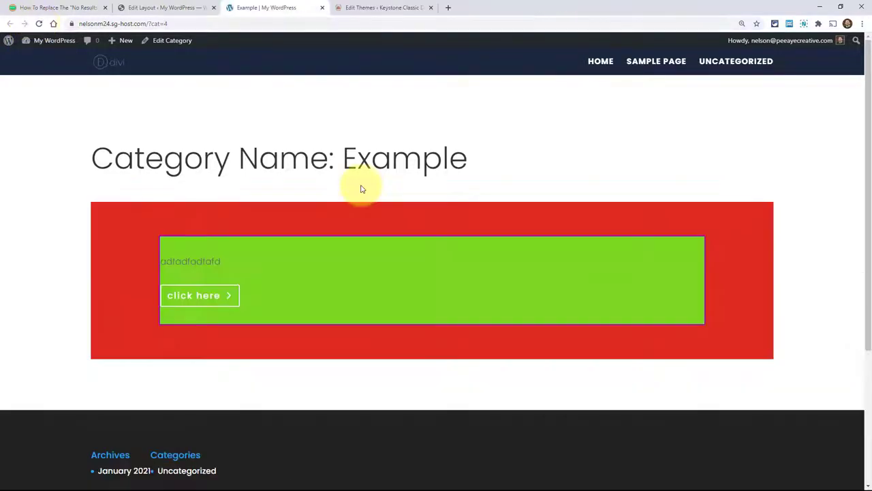
{"action": "scroll", "coordinate": [361, 189], "scroll_direction": "down", "scroll_amount": 1}
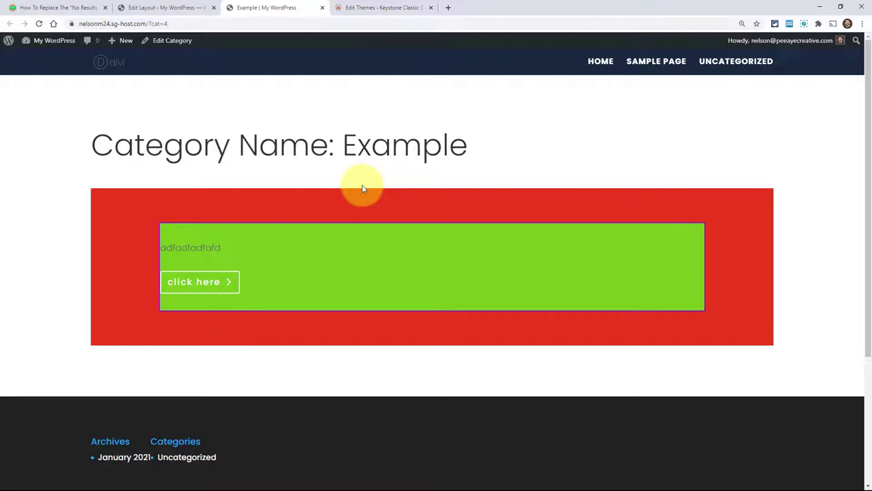
{"action": "double_click", "coordinate": [202, 247]}
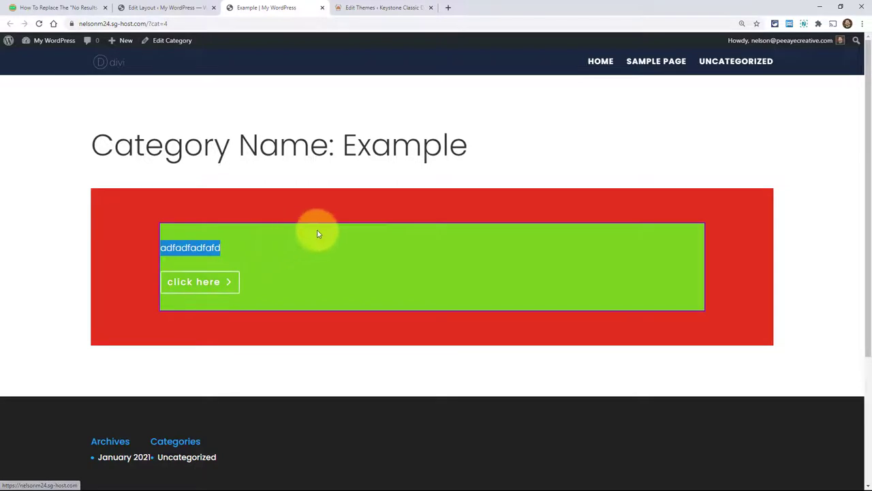
{"action": "left_click", "coordinate": [202, 249]}
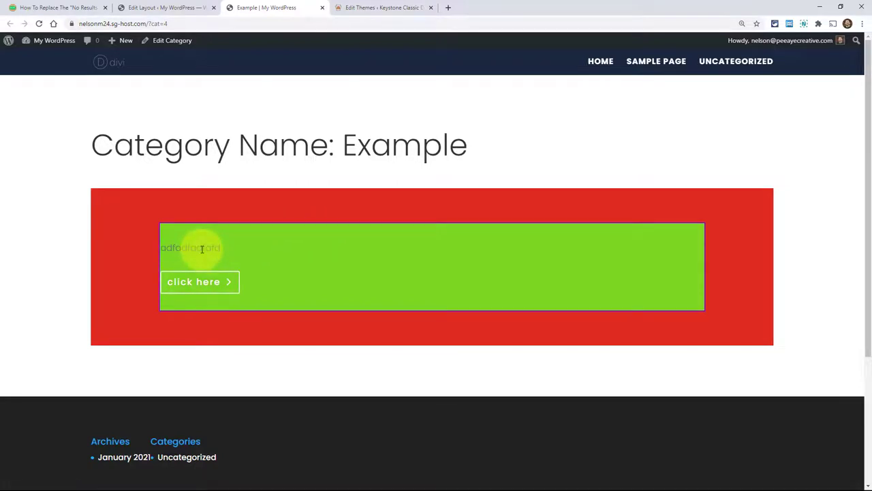